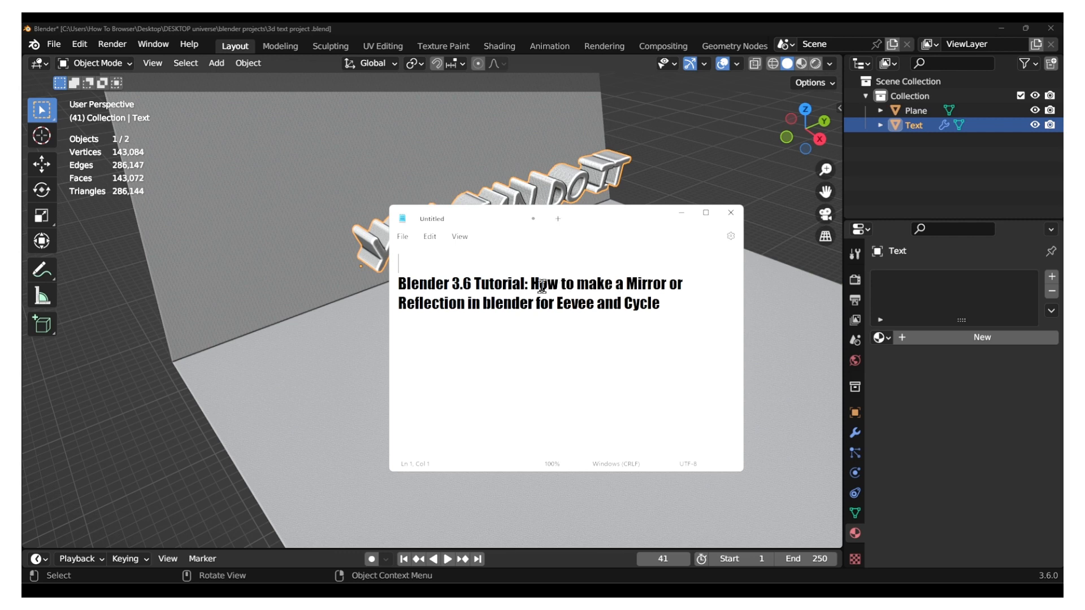
# Step: Minimize the note window and add a 2 m mesh plane at the world origin
pyautogui.click(683, 214)
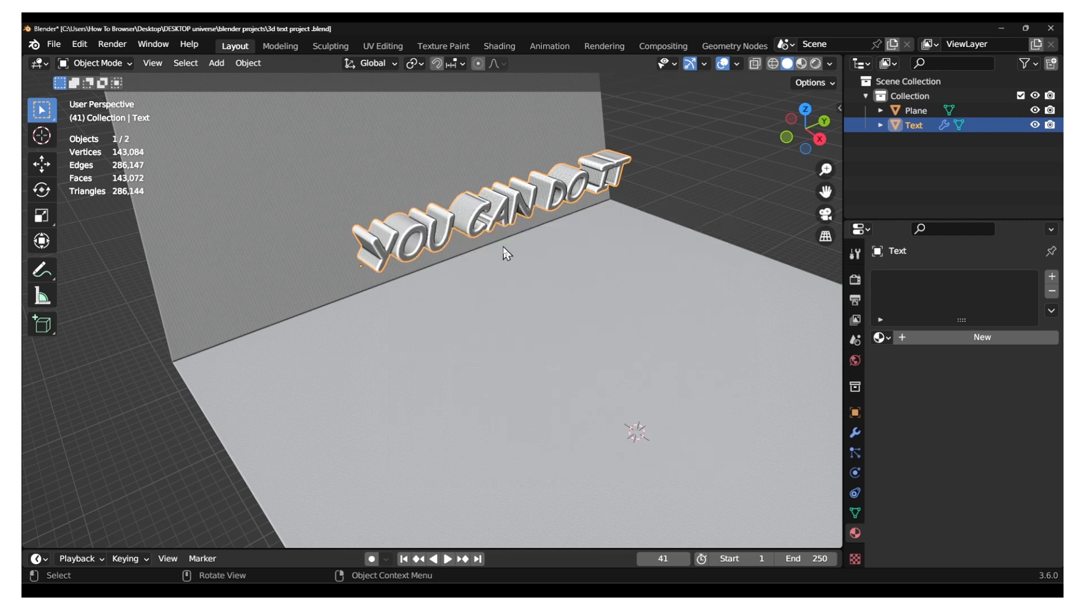
pyautogui.moveTo(503, 247); pyautogui.dragTo(514, 219, button='middle')
pyautogui.hotkey('shift', 'a')
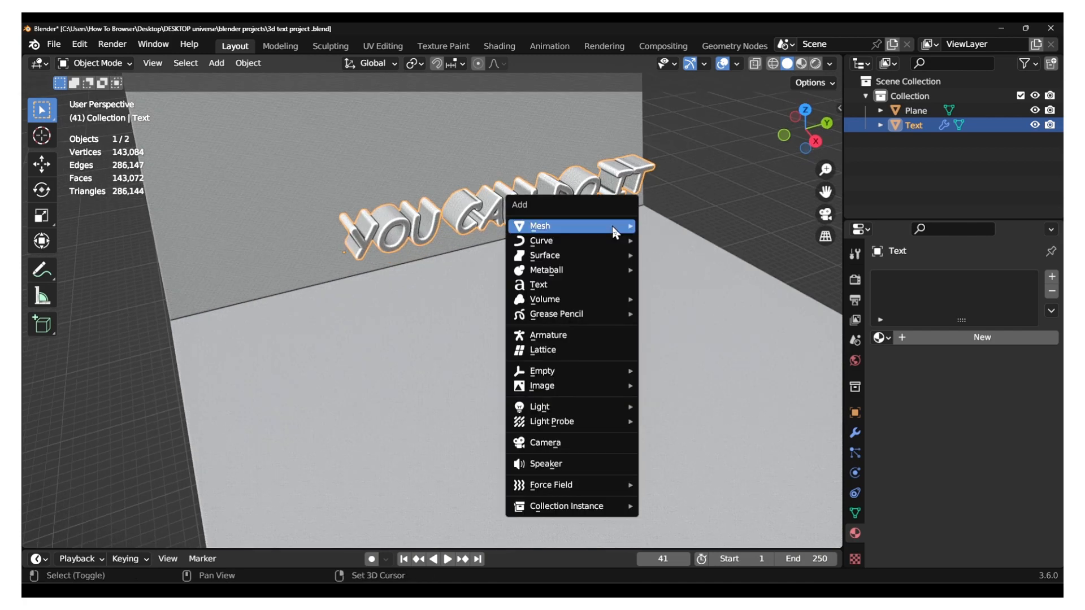
pyautogui.moveTo(612, 225)
pyautogui.click(728, 226)
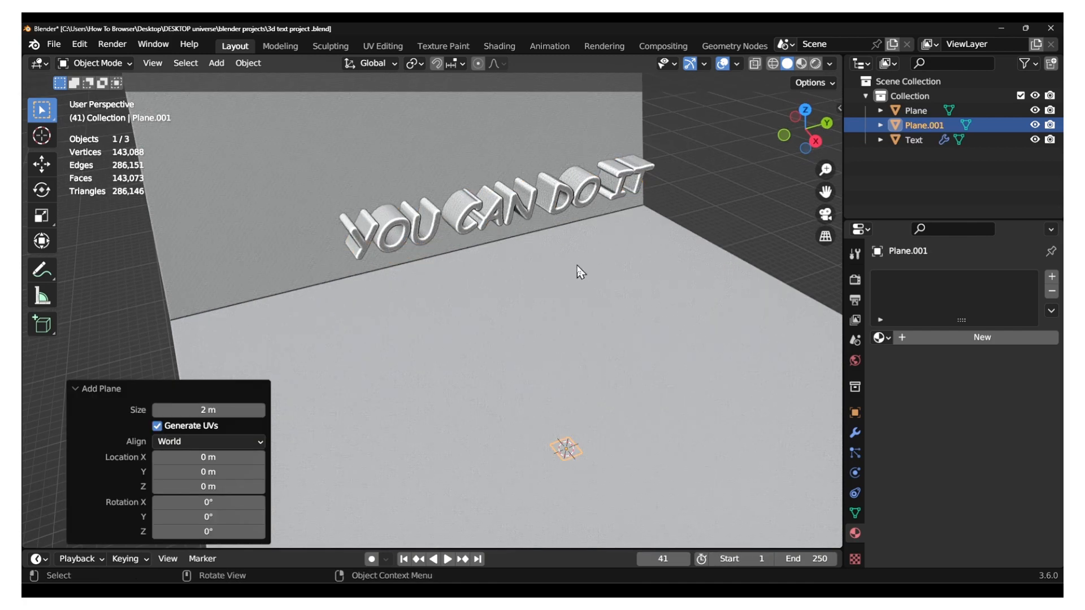
# Step: Raise the new plane about 11.4 m along Z and scale it uniformly by about 20
pyautogui.press('g')
pyautogui.press('z')
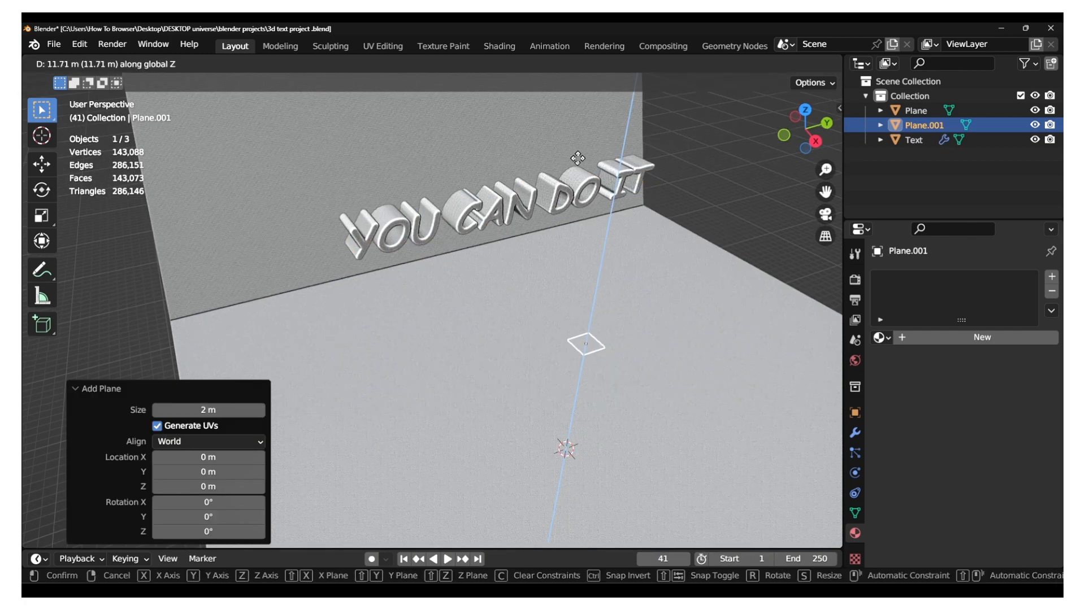
pyautogui.click(577, 160)
pyautogui.press('s')
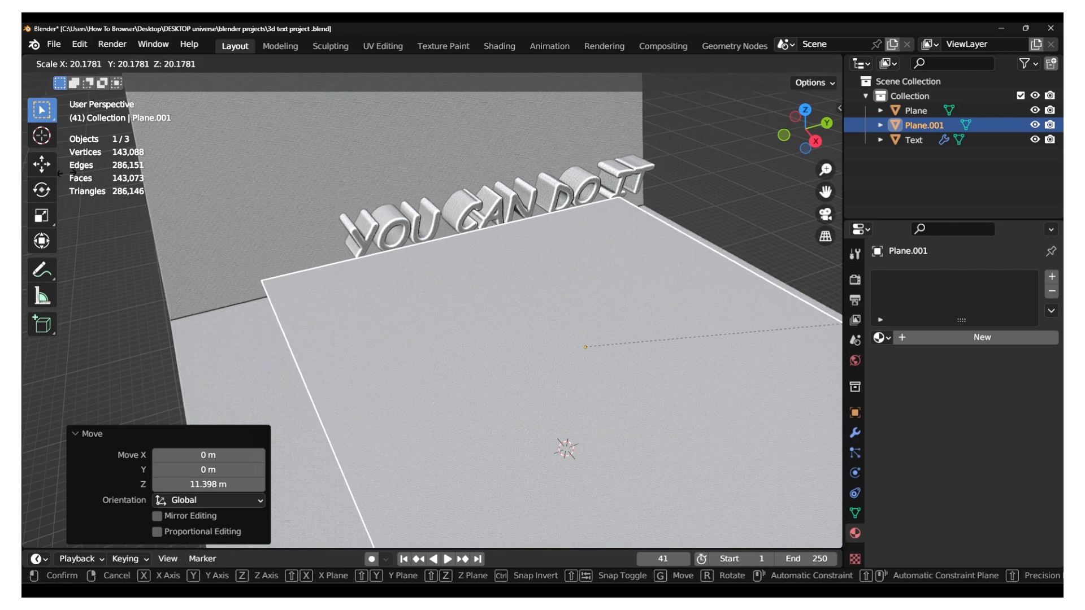
pyautogui.click(55, 173)
pyautogui.moveTo(328, 217); pyautogui.dragTo(403, 168, button='middle')
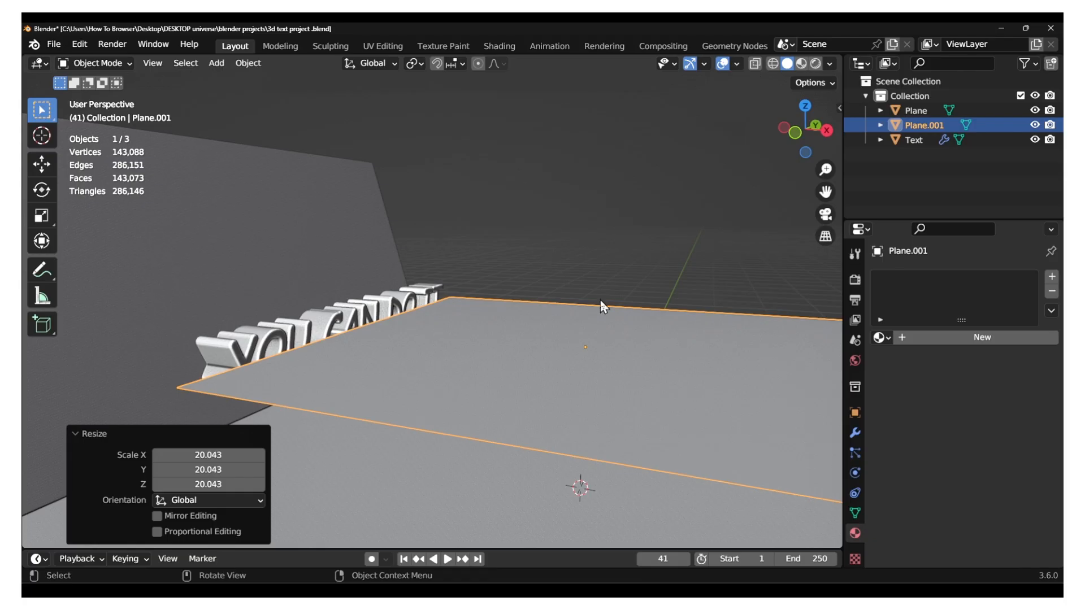
# Step: Lower the enlarged plane freehand so it sits closer above the floor
pyautogui.press('KP_1')
pyautogui.press('KP_2')
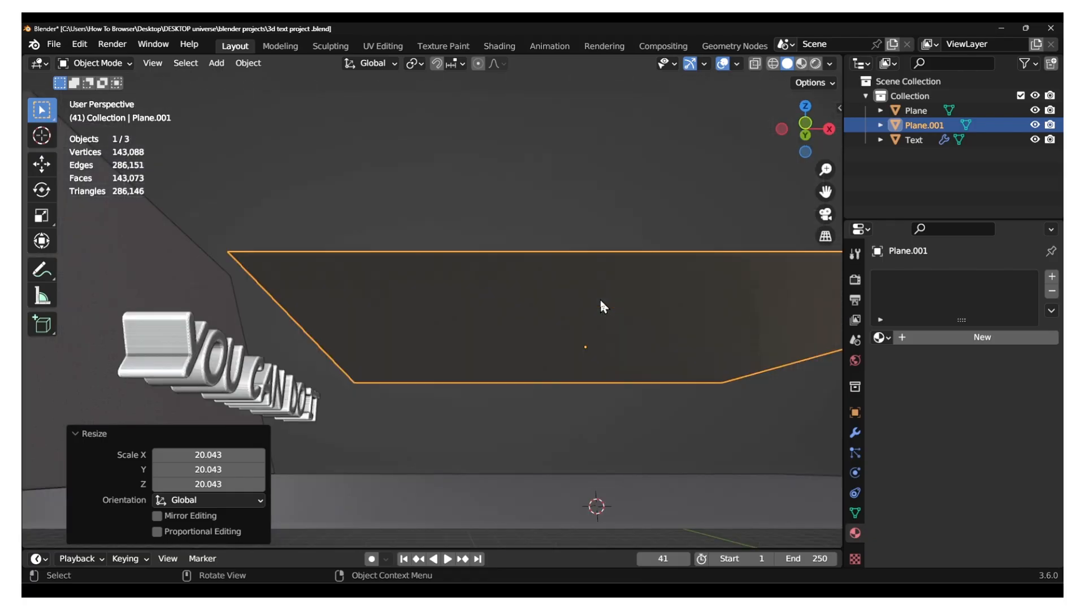
pyautogui.press('KP_3')
pyautogui.press('KP_2')
pyautogui.moveTo(602, 301); pyautogui.dragTo(718, 359, button='middle')
pyautogui.moveTo(597, 370); pyautogui.dragTo(607, 353, button='middle')
pyautogui.press('g')
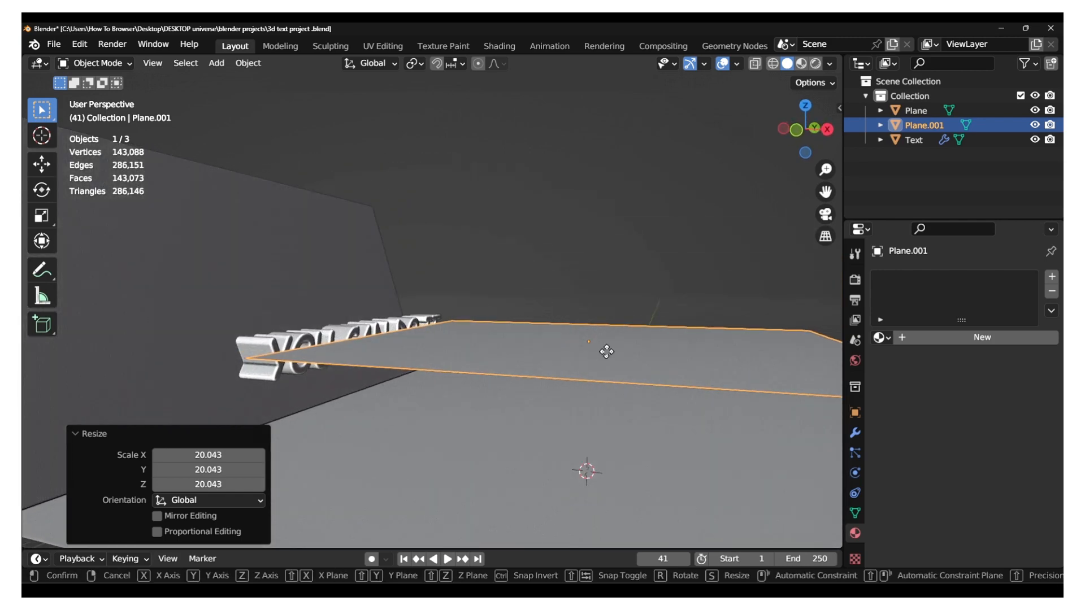
pyautogui.click(591, 405)
# Step: Move the enlarged plane toward the wall, about -11.9 m in X, 0.7 m in Y and -1 m in Z
pyautogui.moveTo(591, 404); pyautogui.dragTo(546, 400, button='middle')
pyautogui.press('h')
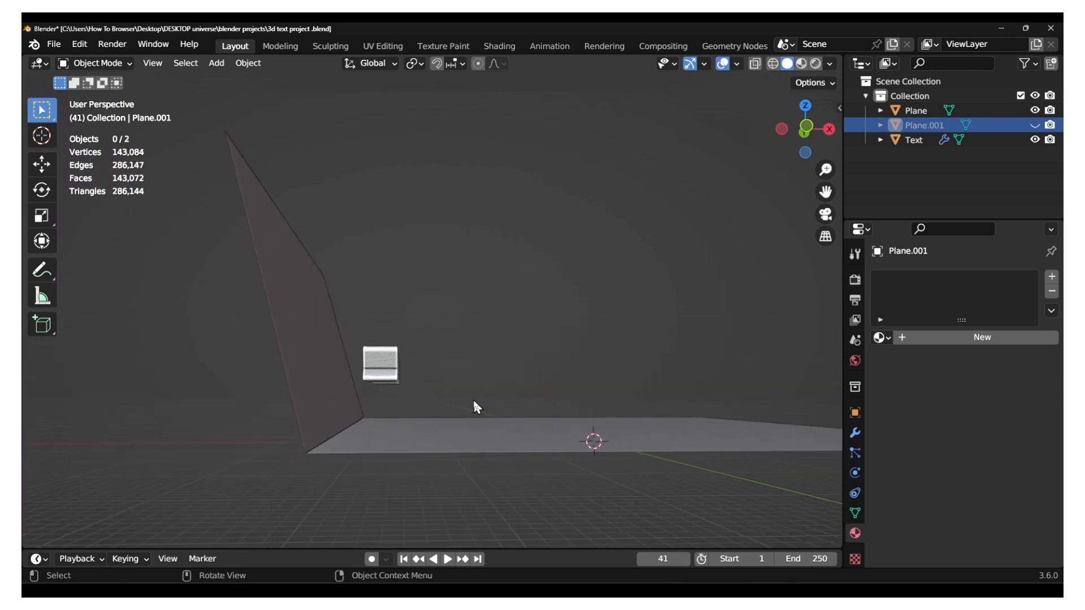
pyautogui.hotkey('alt', 'h')
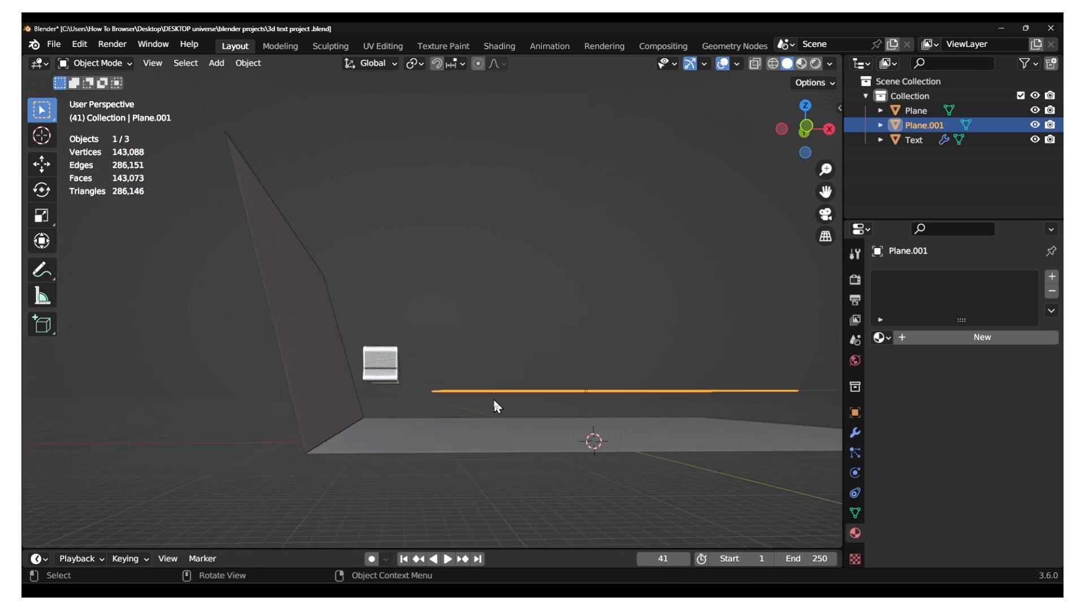
pyautogui.press('g')
pyautogui.click(412, 395)
pyautogui.moveTo(412, 395); pyautogui.dragTo(446, 399, button='middle')
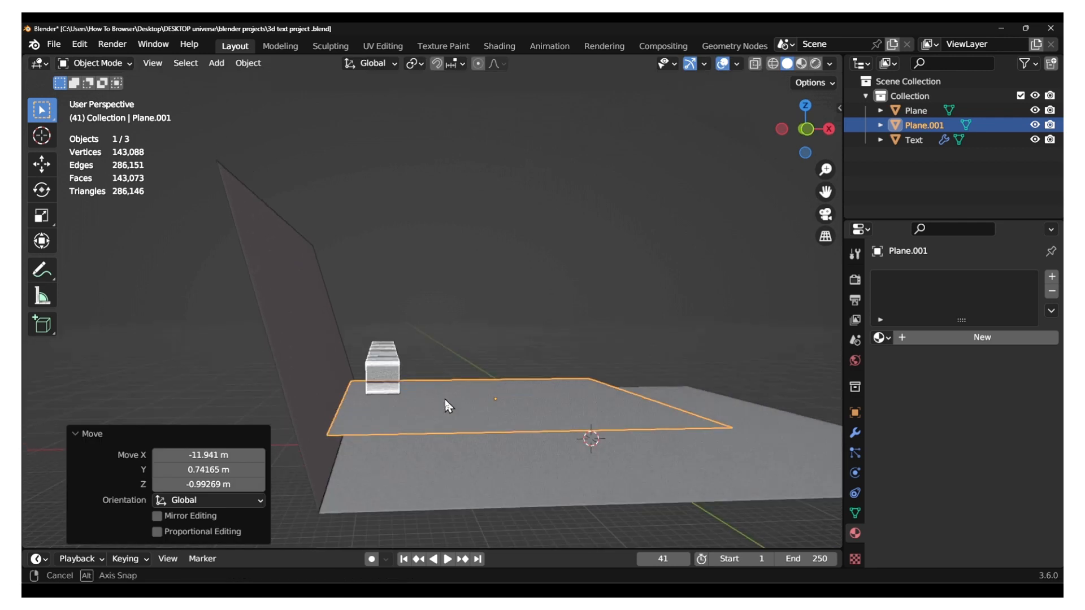
# Step: Rotate the enlarged plane 990° about the global Y axis so it stands upright
pyautogui.press('r')
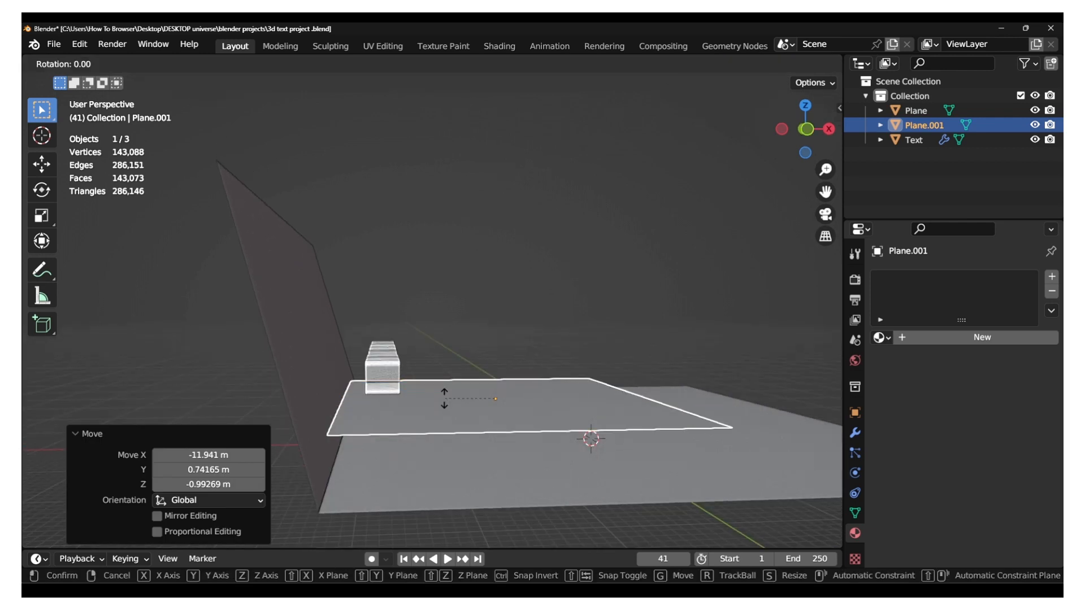
pyautogui.write('x90')
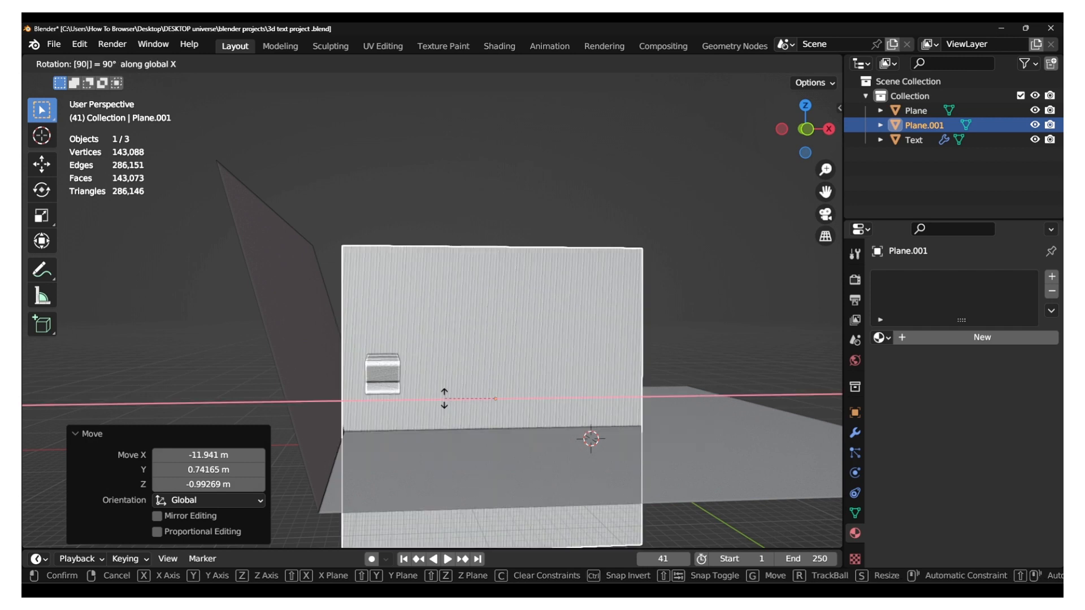
pyautogui.press('BackSpace')
pyautogui.write('y')
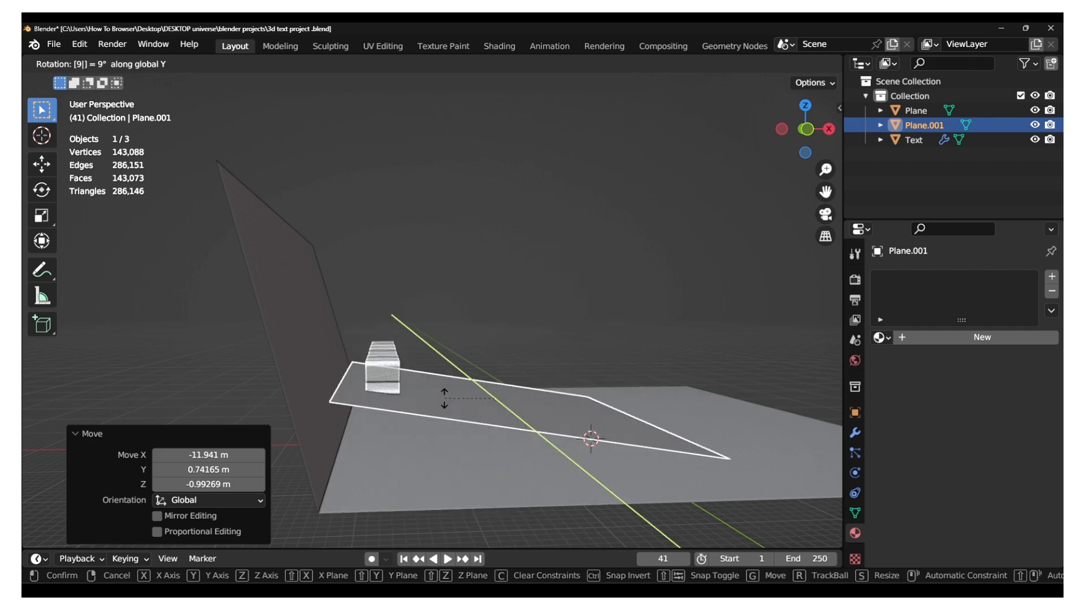
pyautogui.write('90')
pyautogui.press('Return')
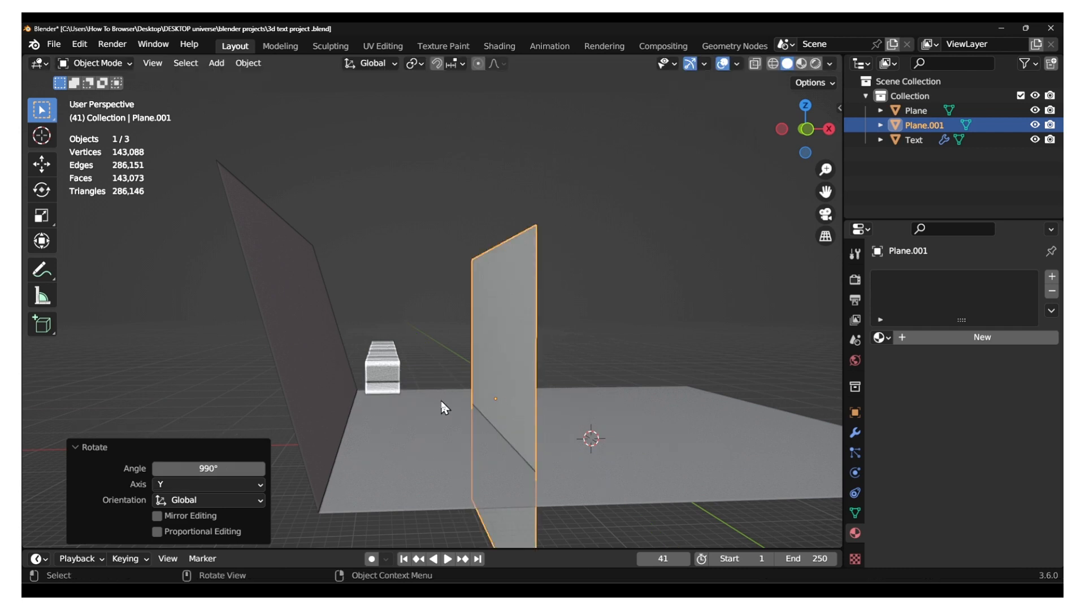
# Step: Move the upright plane about -21.9 m along X to the back wall
pyautogui.press('g')
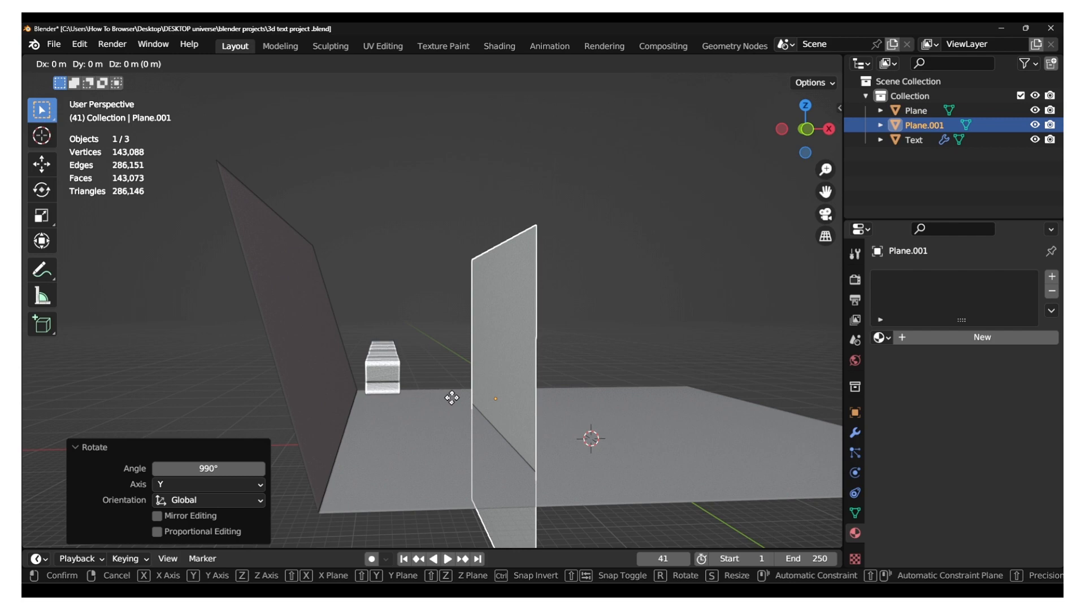
pyautogui.press('x')
pyautogui.click(288, 398)
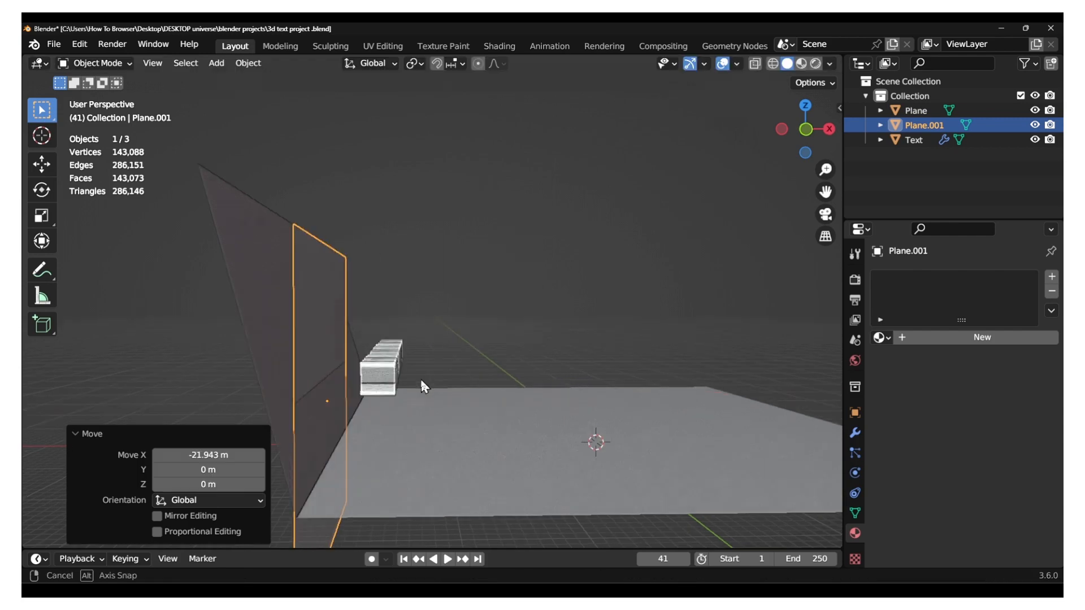
pyautogui.moveTo(424, 386); pyautogui.dragTo(457, 388, button='middle')
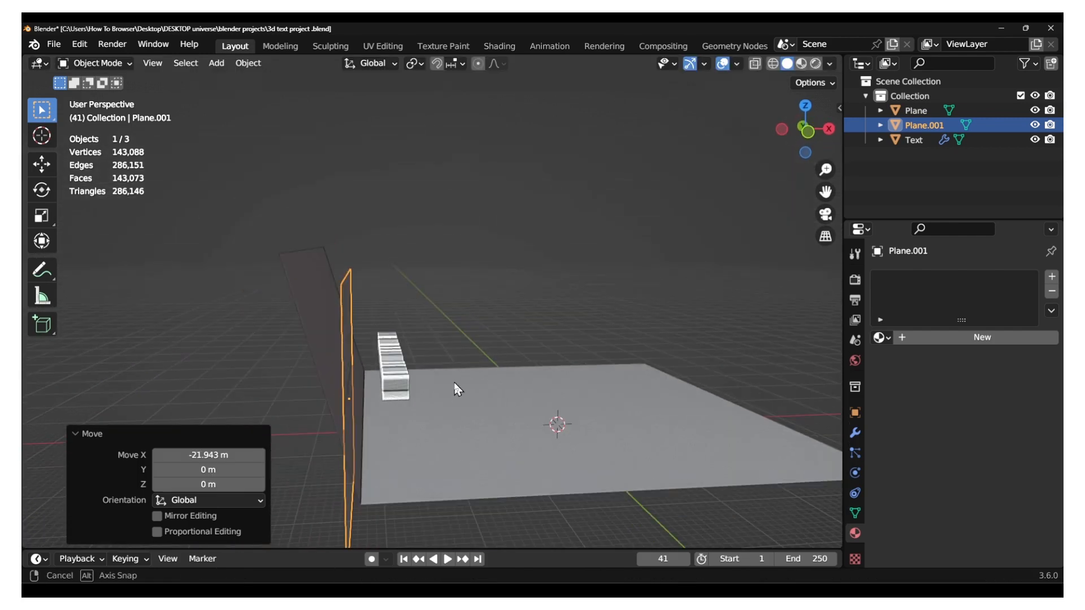
# Step: Edit the backdrop's mesh and raise the wall's top edge about 2.1 m along Z
pyautogui.click(304, 256)
pyautogui.press('Tab')
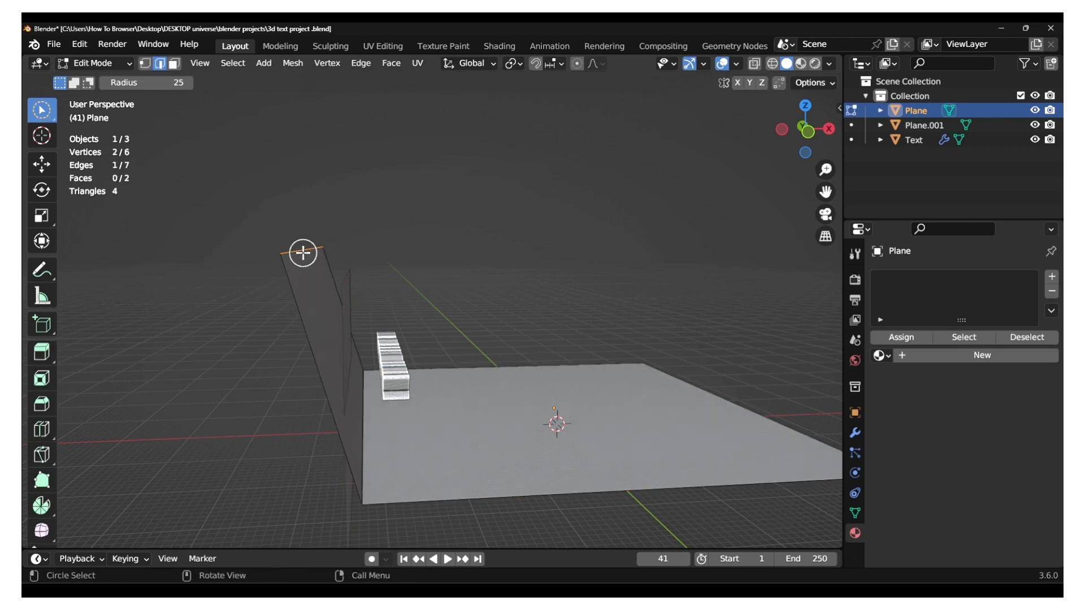
pyautogui.press('g')
pyautogui.press('z')
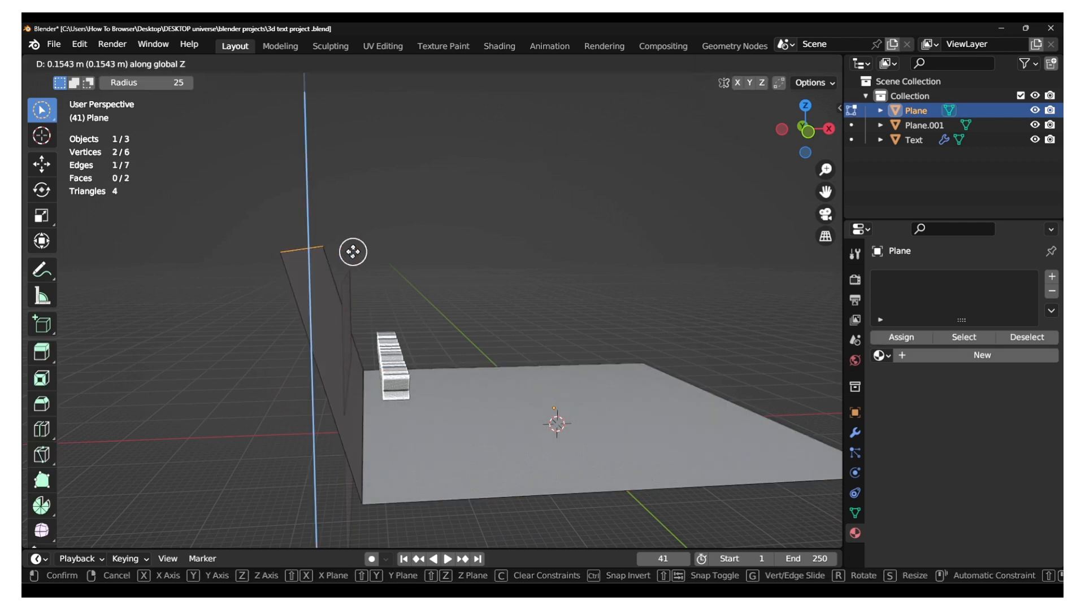
pyautogui.click(350, 252)
pyautogui.press('g')
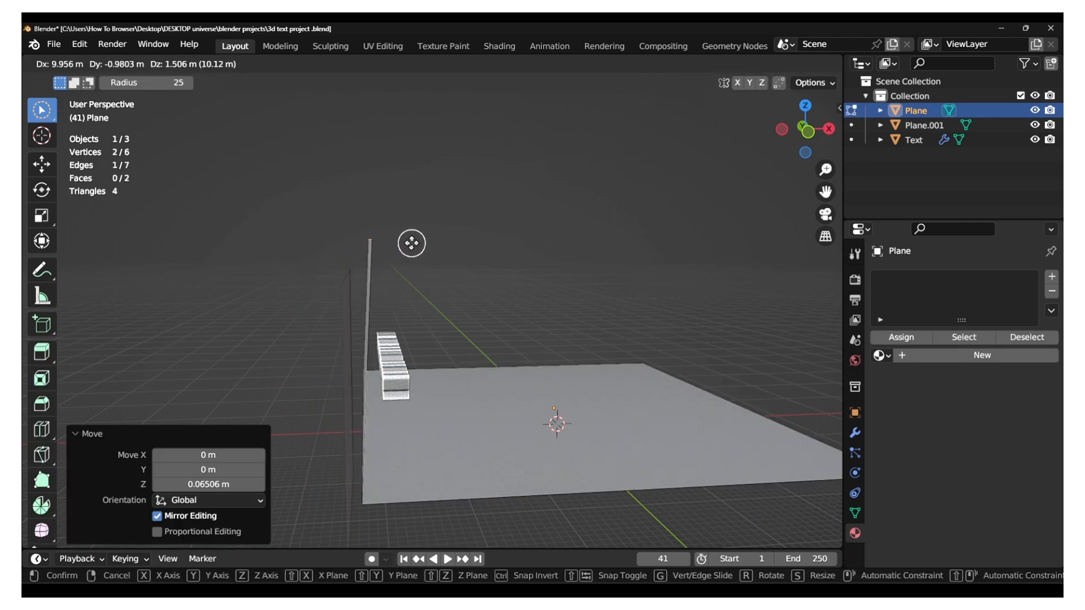
pyautogui.press('z')
pyautogui.click(412, 240)
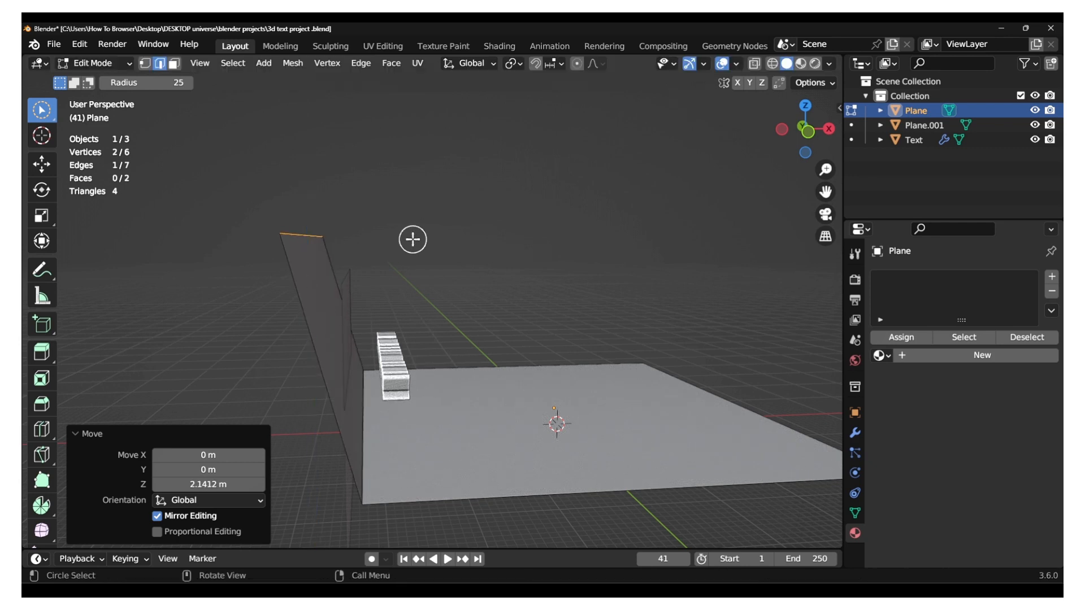
# Step: Shift the wall's top edge about 8.8 m in X to make the wall vertical, adjust its height and leave Edit Mode
pyautogui.press('g')
pyautogui.click(467, 238)
pyautogui.press('g')
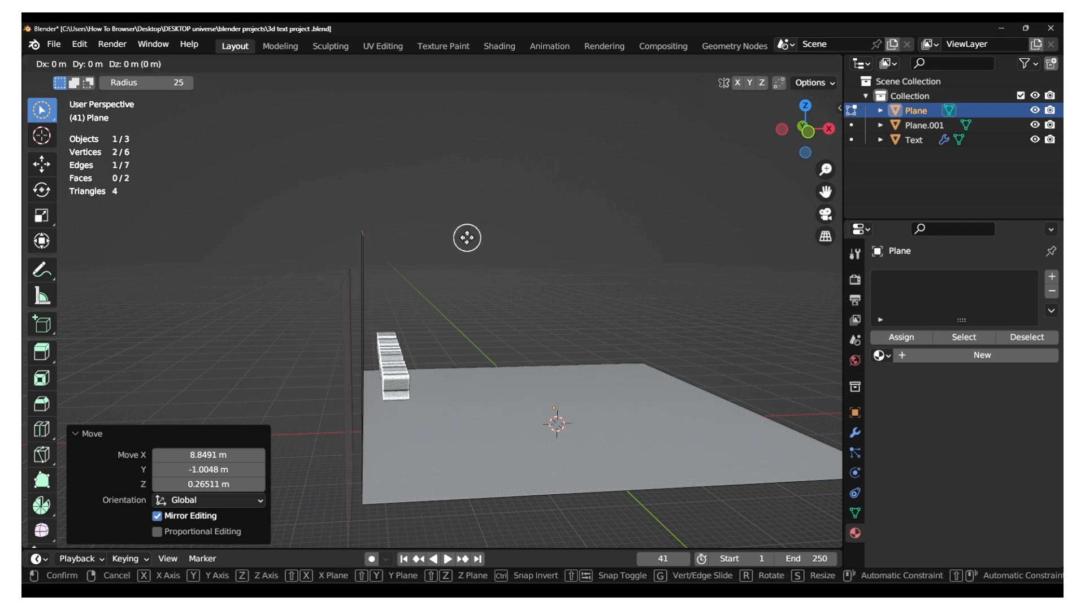
pyautogui.press('z')
pyautogui.click(467, 233)
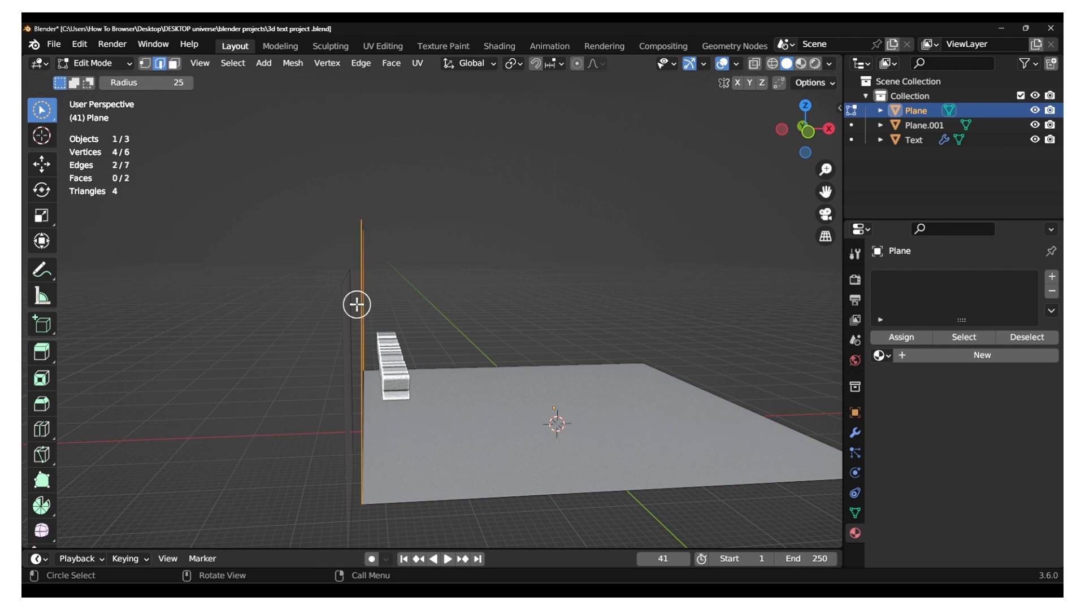
pyautogui.press('Tab')
# Step: Move the upright plane just in front of the wall, about 2.9 m in X, 0.3 m in Y and 5.1 m in Z
pyautogui.click(349, 313)
pyautogui.press('g')
pyautogui.click(391, 291)
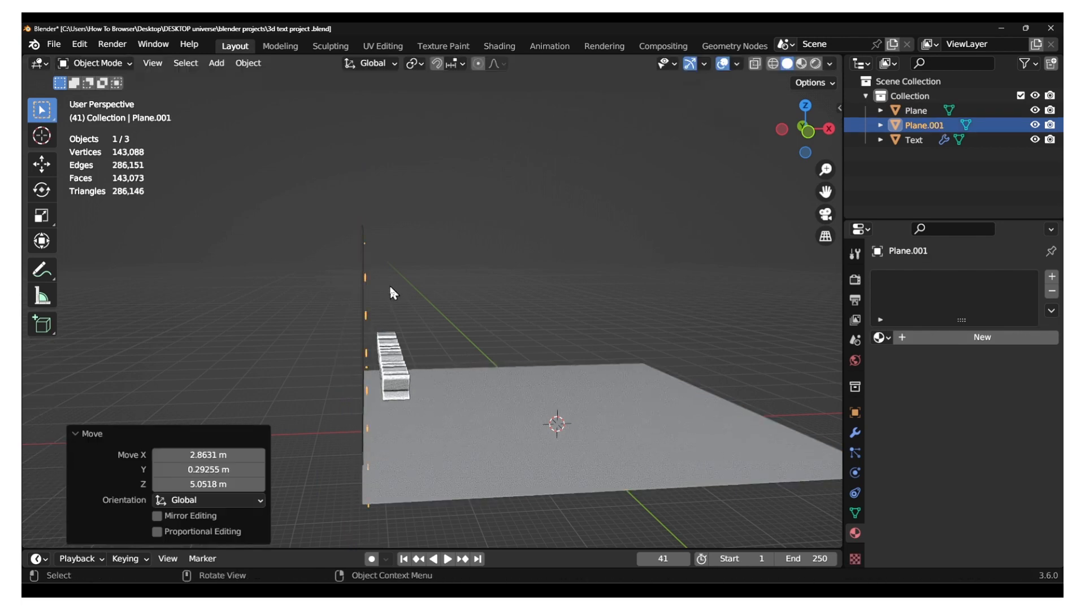
pyautogui.moveTo(392, 291); pyautogui.dragTo(343, 294, button='middle')
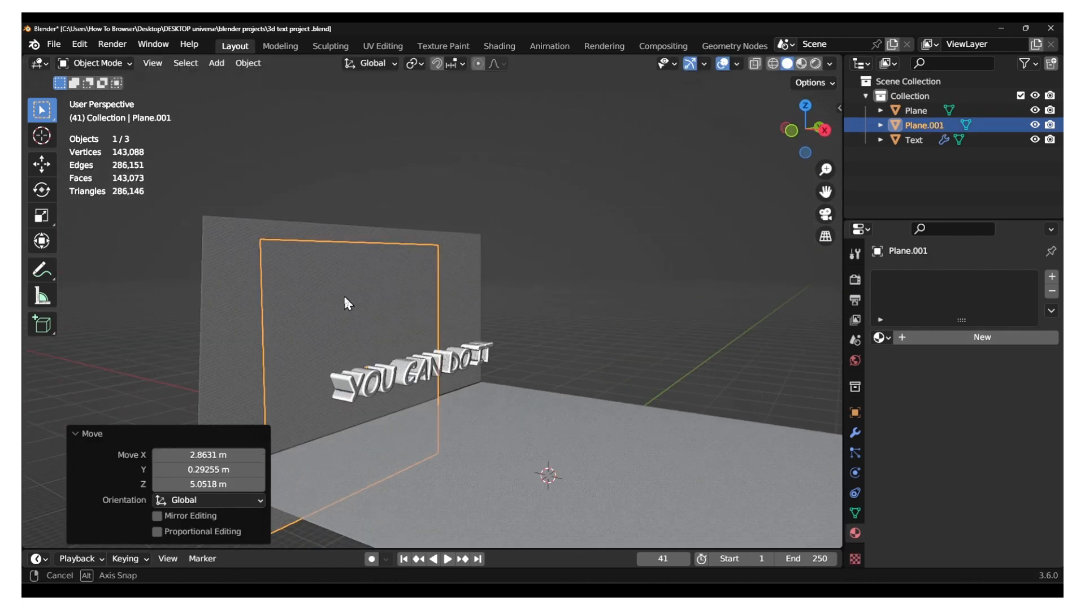
# Step: Resize the upright plane uniformly and move it about 2.3 m in X and 0.9 m in Z, clear of the wall
pyautogui.press('s')
pyautogui.click(491, 336)
pyautogui.click(483, 339)
pyautogui.moveTo(484, 340); pyautogui.dragTo(440, 333, button='middle')
pyautogui.moveTo(596, 332); pyautogui.dragTo(427, 337, button='middle')
pyautogui.click(317, 348)
pyautogui.press('g')
pyautogui.click(331, 339)
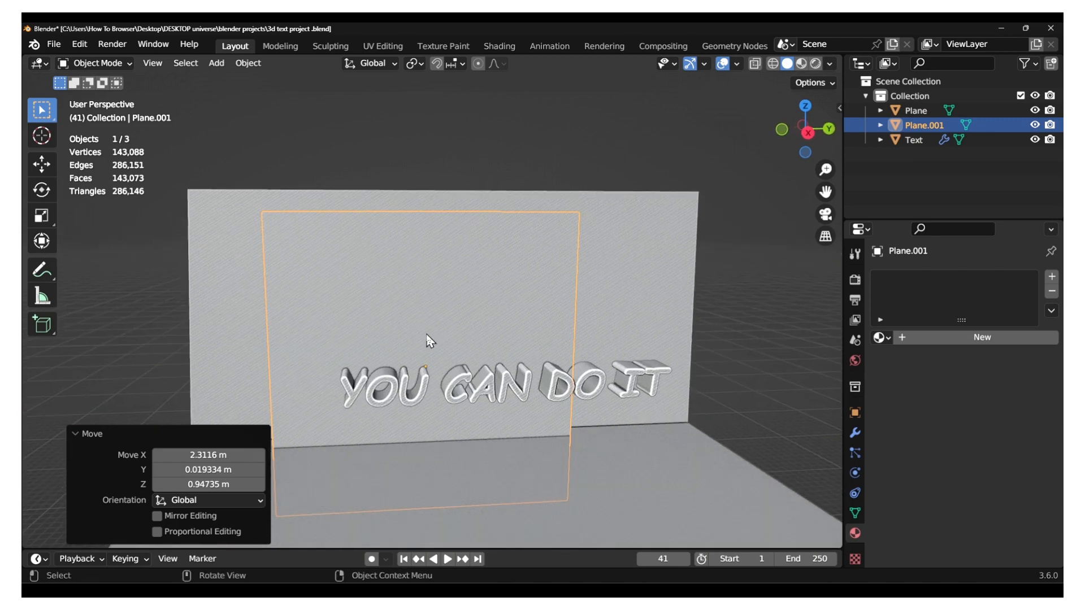
# Step: Scale the upright plane by about 0.51 along Z and about 1.67 along Y to form a wide rectangle
pyautogui.press('s')
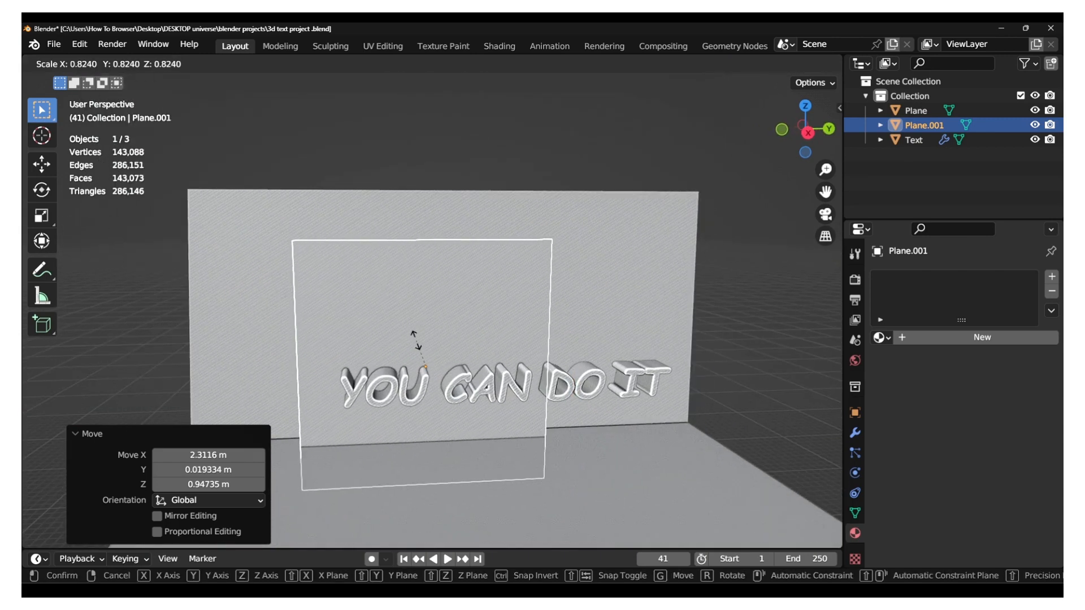
pyautogui.press('z')
pyautogui.click(432, 357)
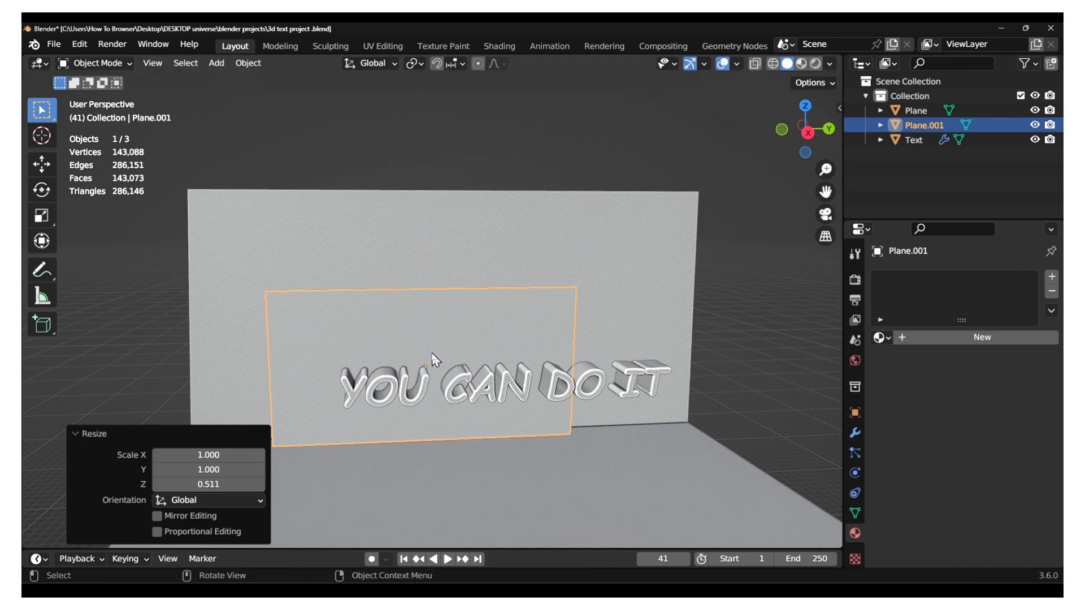
pyautogui.press('s')
pyautogui.press('y')
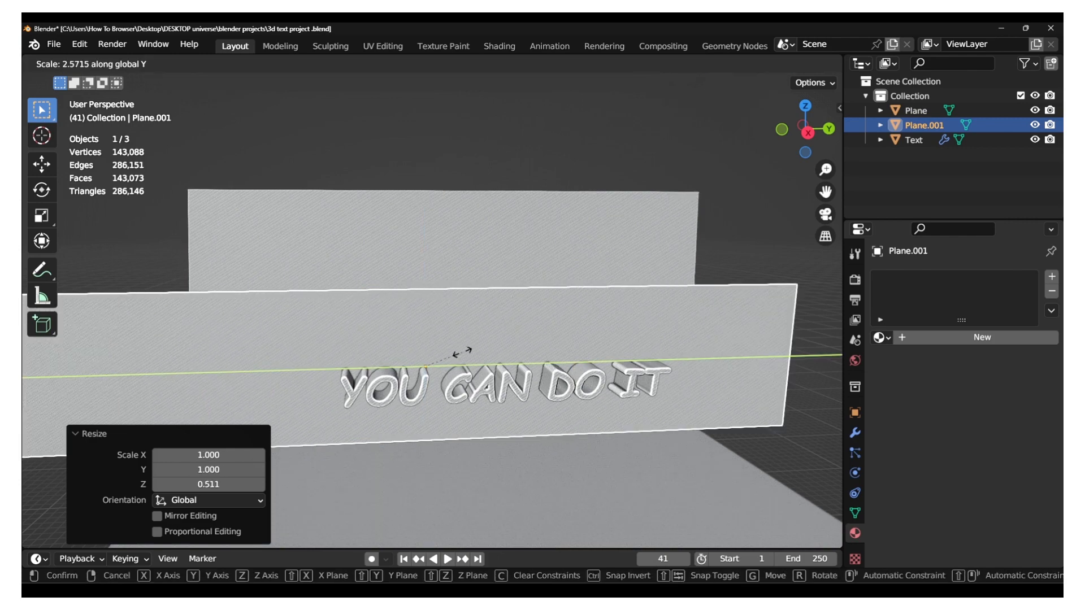
pyautogui.click(449, 356)
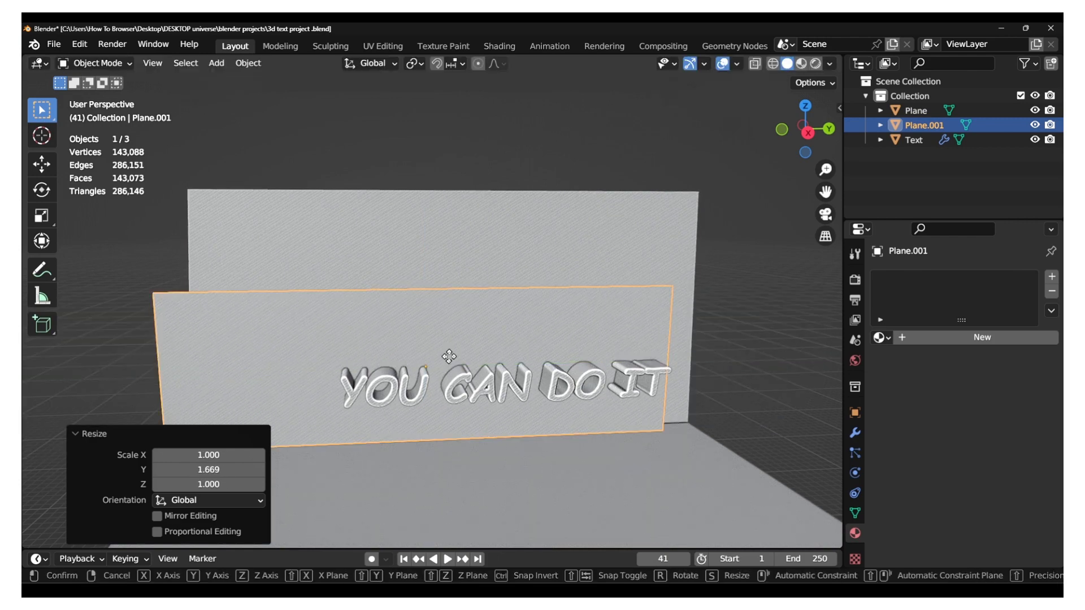
# Step: Reposition the wide plane sideways so it stands behind the whole YOU CAN DO IT text
pyautogui.press('g')
pyautogui.click(537, 357)
pyautogui.moveTo(537, 357); pyautogui.dragTo(573, 353, button='middle')
pyautogui.press('g')
pyautogui.click(654, 339)
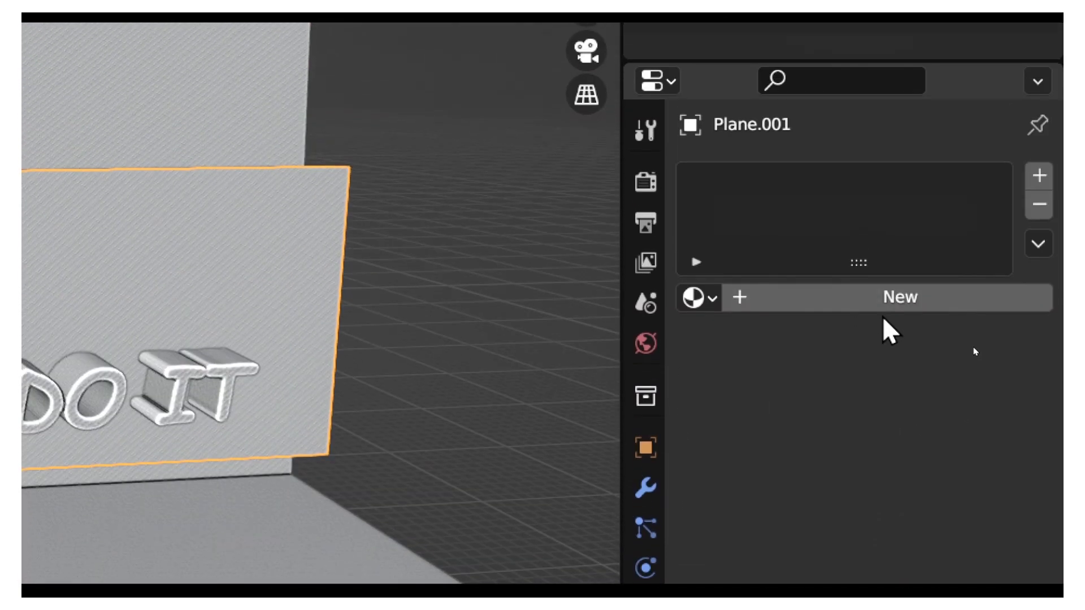
# Step: Create a new material for the wide plane and delete its Principled BSDF node in the shader editor
pyautogui.click(880, 71)
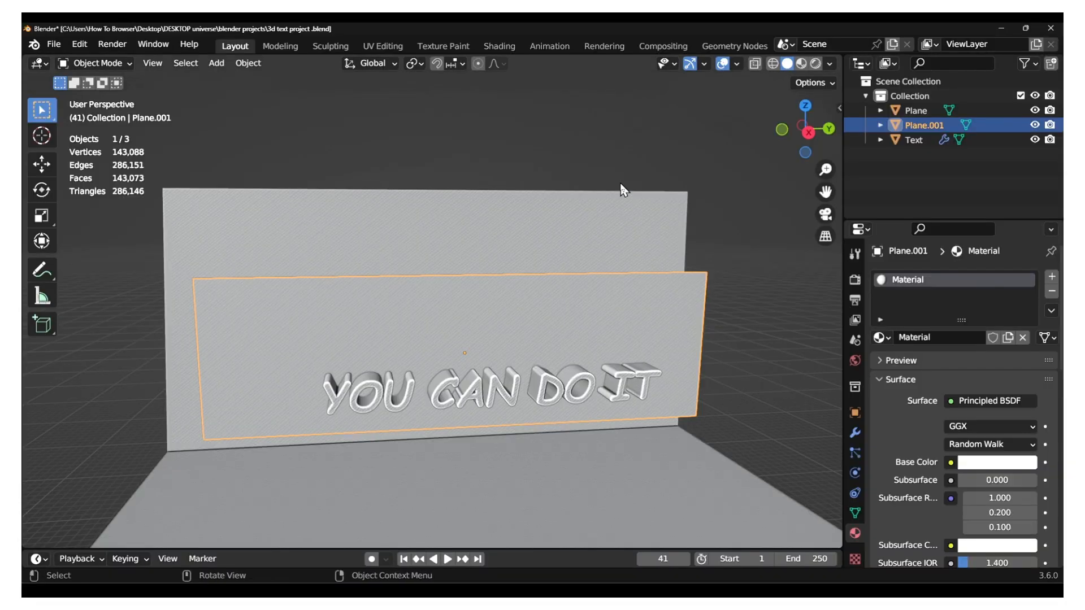
pyautogui.click(499, 45)
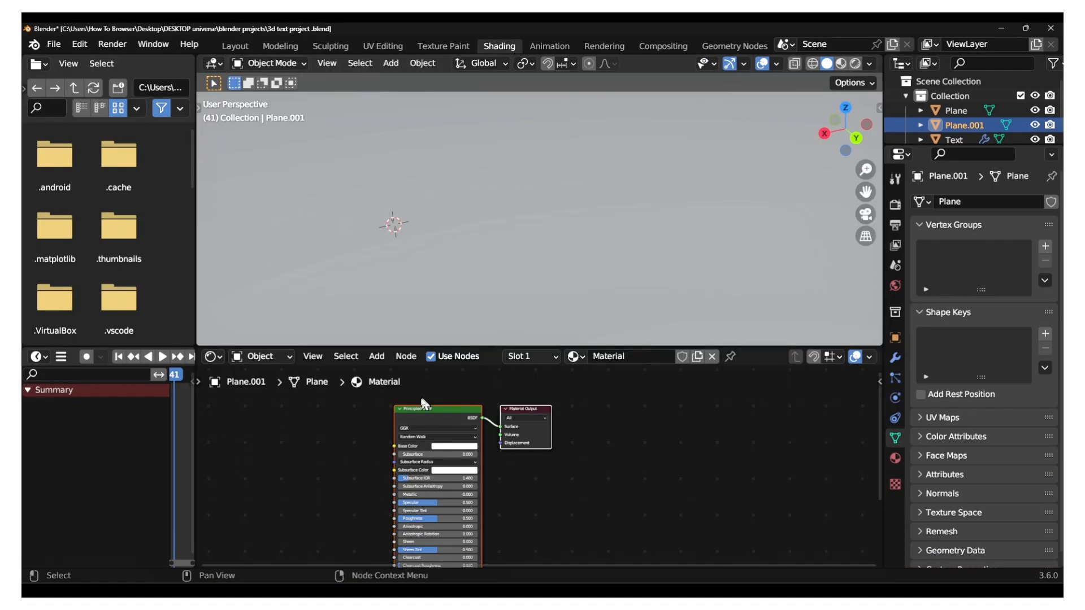
pyautogui.press('Delete')
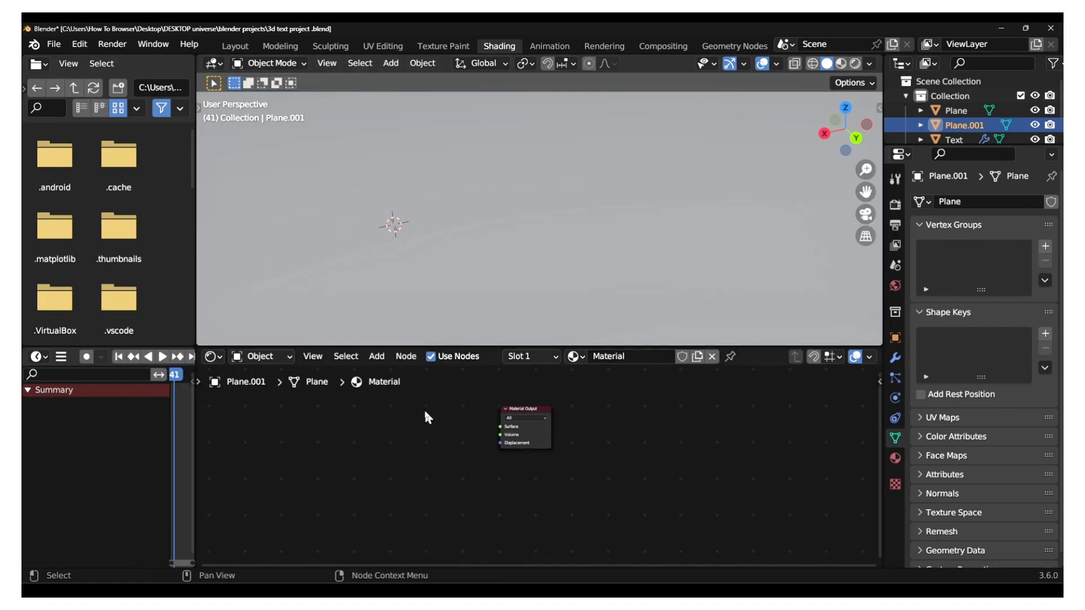
# Step: Add a Glossy BSDF node to the wide plane's material and connect it to the Material Output's Surface input
pyautogui.hotkey('shift', 'a')
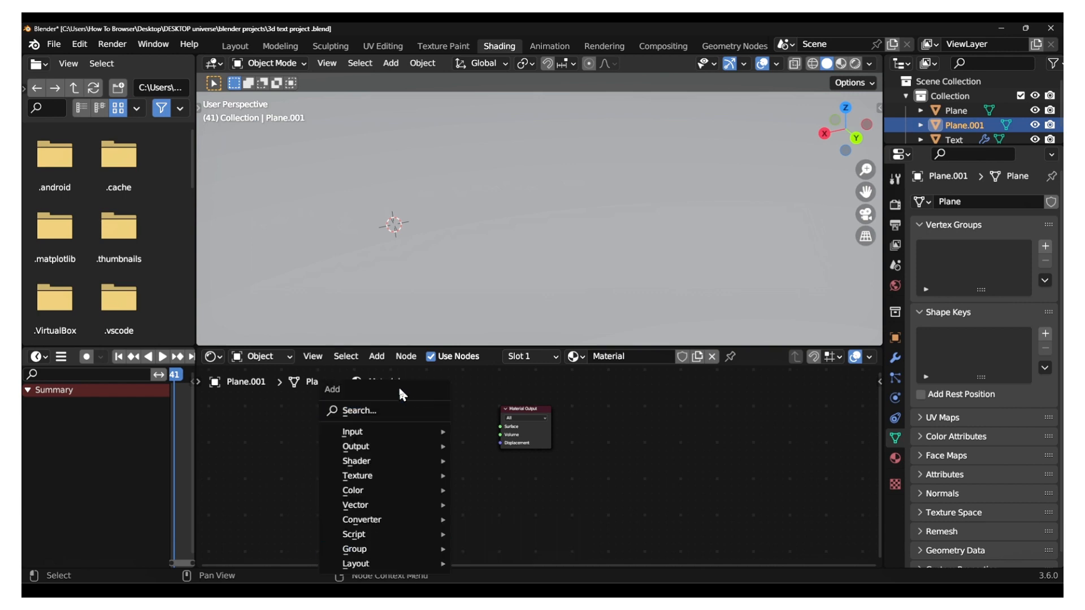
pyautogui.click(355, 411)
pyautogui.write('glo')
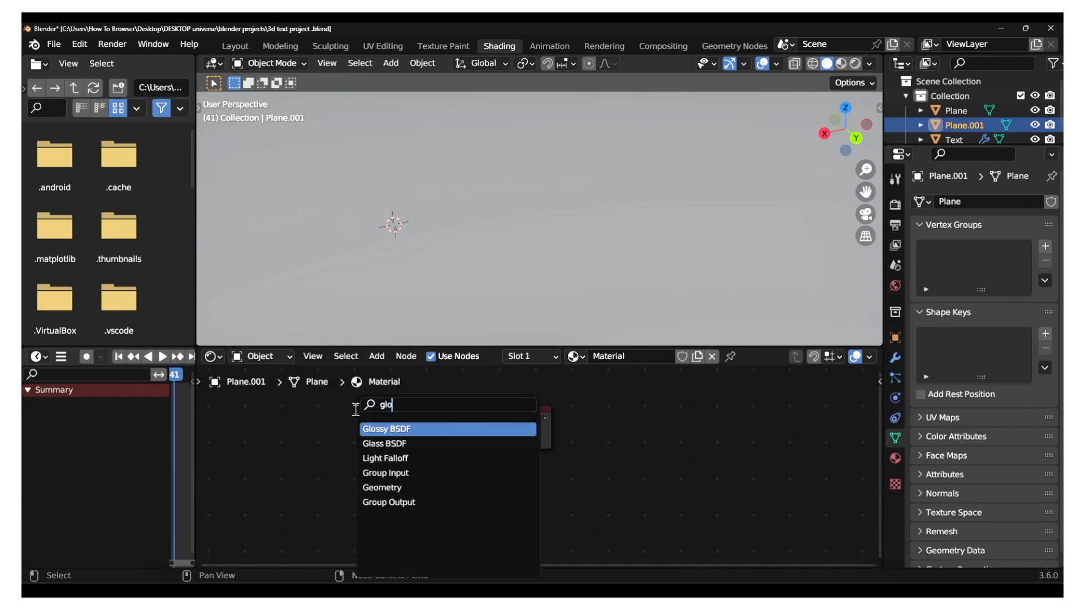
pyautogui.click(395, 429)
pyautogui.click(429, 430)
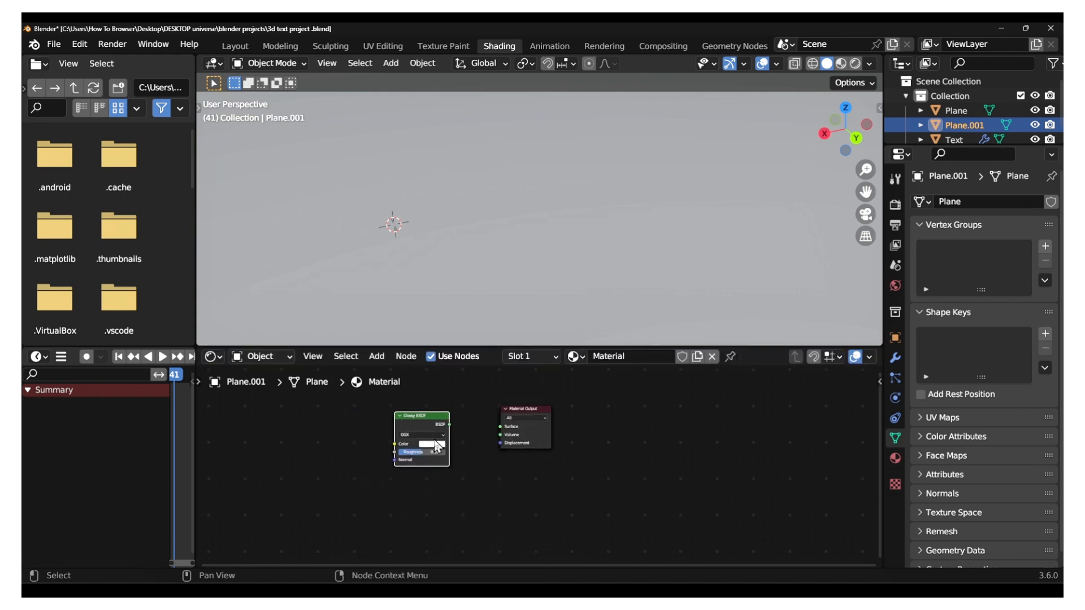
pyautogui.scroll(3, 449, 419)
pyautogui.moveTo(448, 405); pyautogui.dragTo(551, 407)
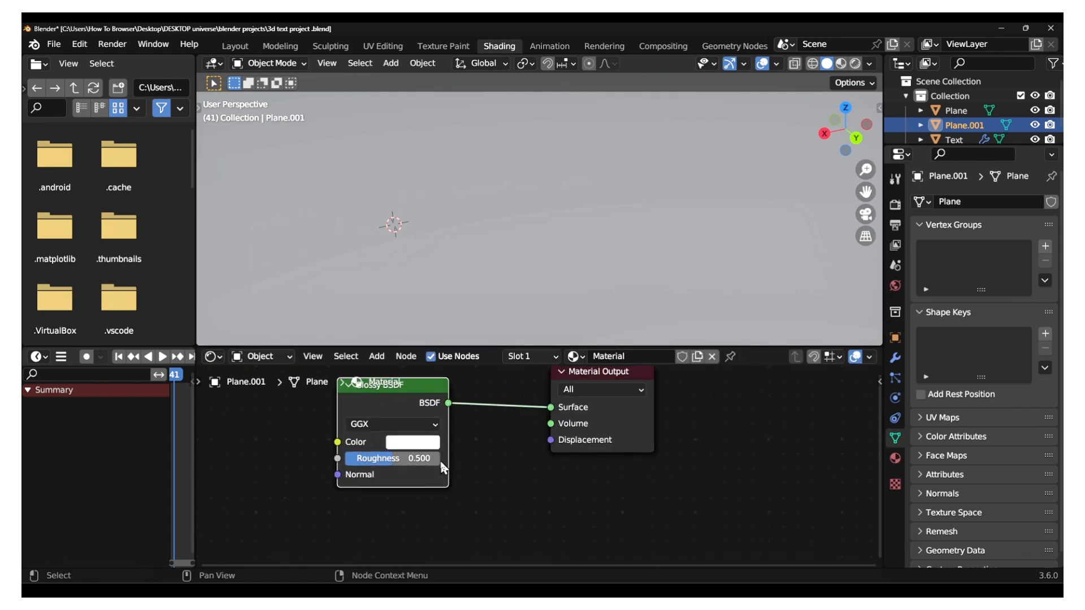
# Step: Set the Glossy BSDF node's roughness to 0
pyautogui.click(419, 443)
pyautogui.moveTo(794, 199); pyautogui.dragTo(575, 247, button='middle')
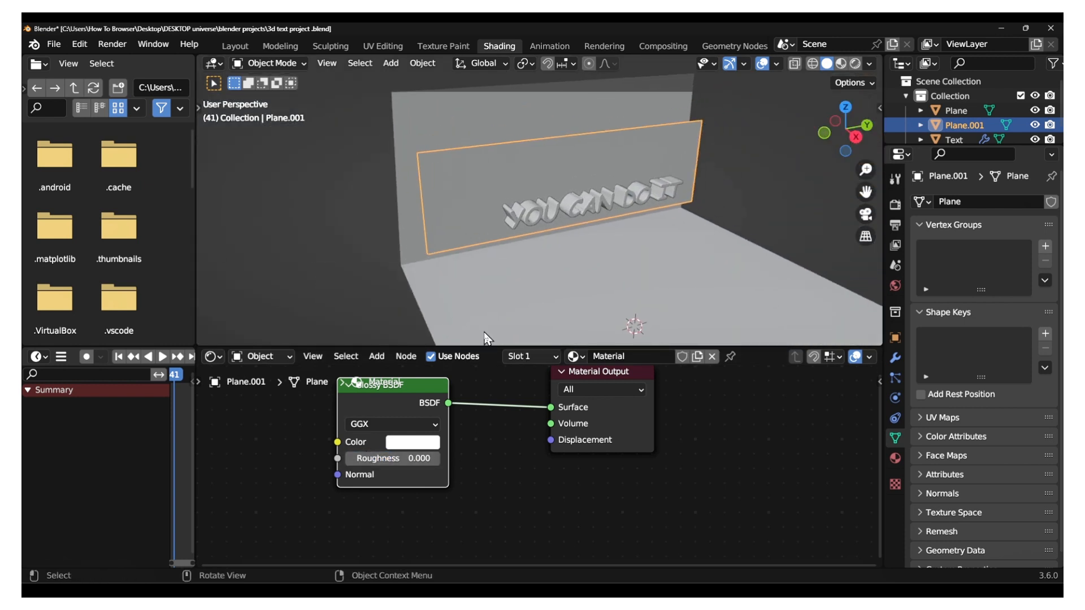
pyautogui.moveTo(397, 462); pyautogui.dragTo(440, 455)
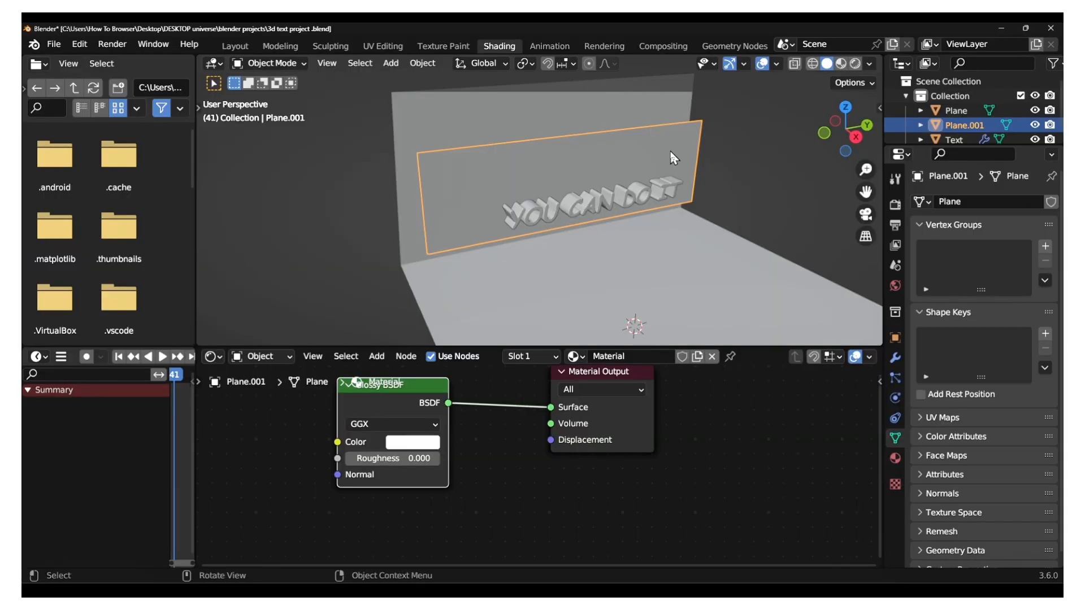
# Step: Switch the viewport to rendered shading and examine the reflection of the text in the mirror plane
pyautogui.press('z')
pyautogui.click(677, 85)
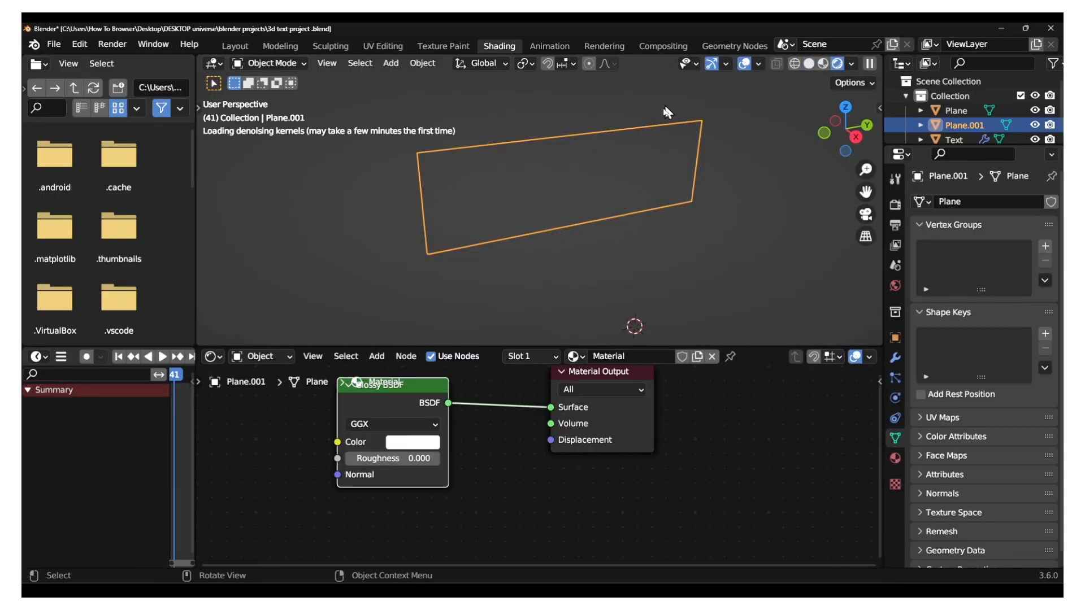
pyautogui.moveTo(653, 187); pyautogui.dragTo(553, 214, button='middle')
pyautogui.scroll(-3, 696, 180)
pyautogui.scroll(5, 565, 190)
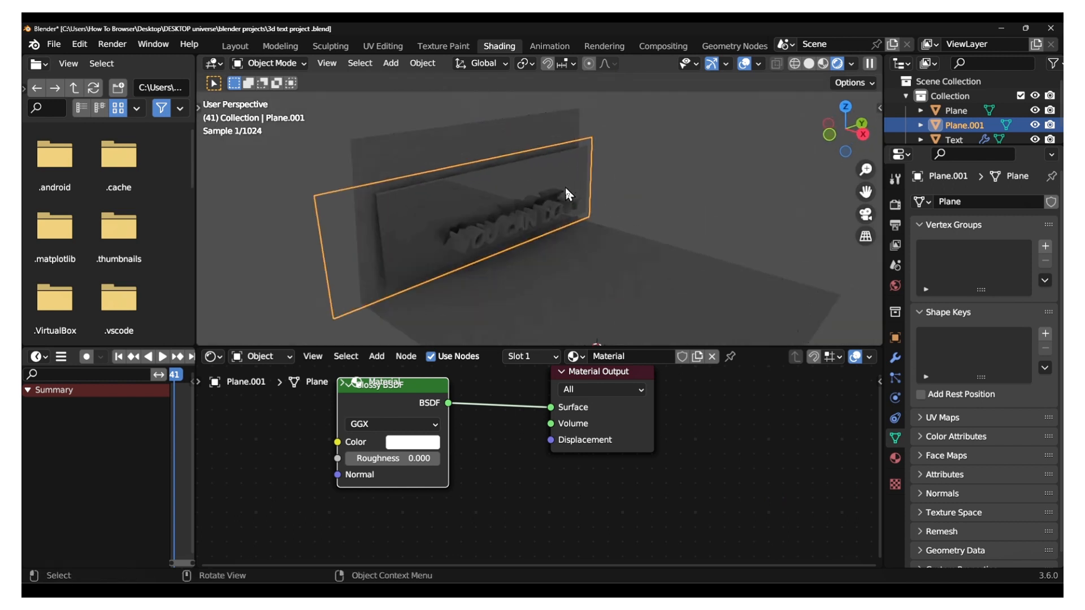
pyautogui.moveTo(564, 187)
pyautogui.mouseDown(button='middle')
pyautogui.moveTo(523, 182)
pyautogui.moveTo(487, 201)
pyautogui.moveTo(476, 222)
pyautogui.moveTo(531, 224)
pyautogui.moveTo(548, 199)
pyautogui.mouseUp(button='middle')
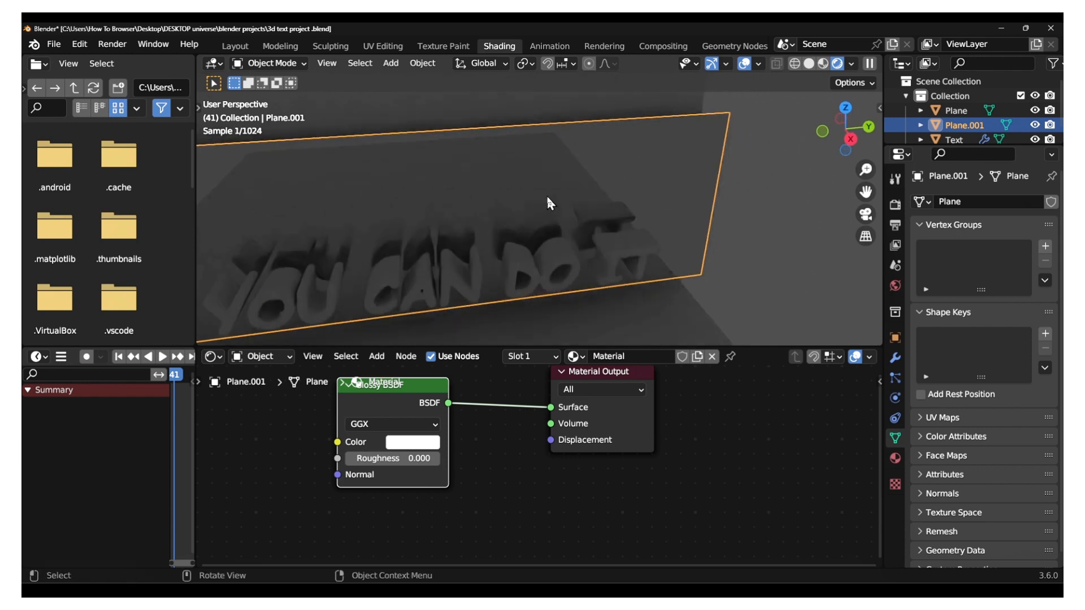
# Step: Give the YOU CAN DO IT text a new material with a saturated green base color
pyautogui.click(511, 256)
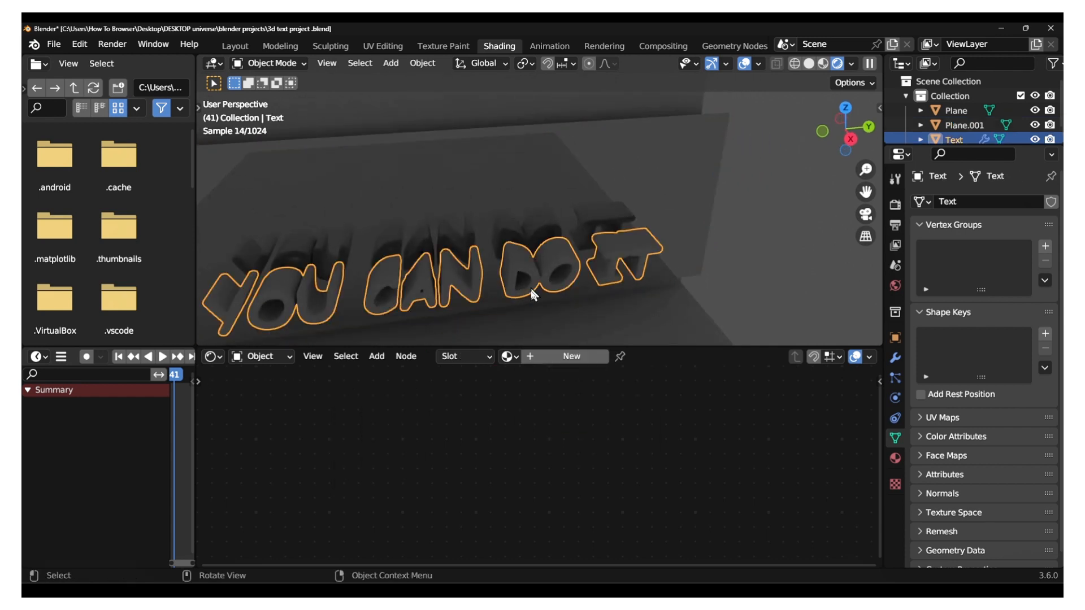
pyautogui.click(558, 356)
pyautogui.click(474, 446)
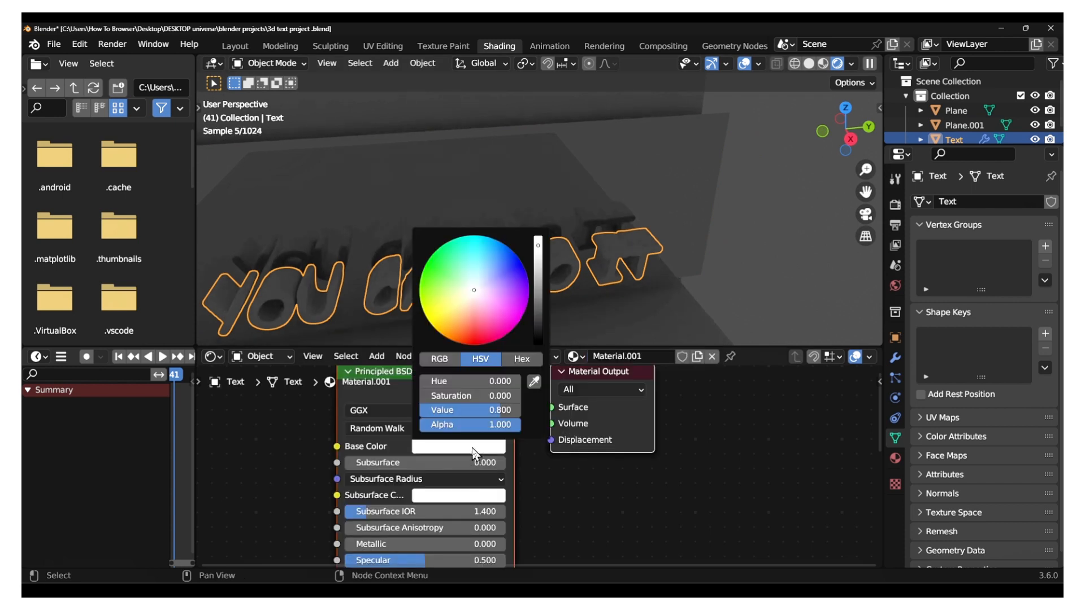
pyautogui.click(516, 255)
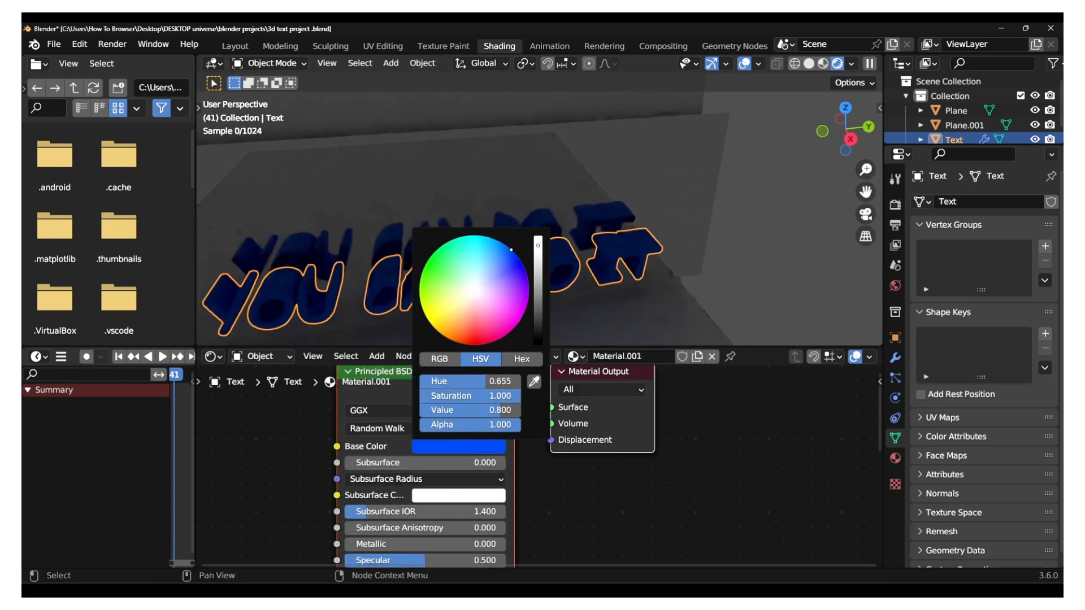
pyautogui.moveTo(538, 296); pyautogui.dragTo(538, 236)
pyautogui.moveTo(482, 277)
pyautogui.mouseDown()
pyautogui.moveTo(477, 237)
pyautogui.moveTo(505, 245)
pyautogui.moveTo(456, 239)
pyautogui.mouseUp()
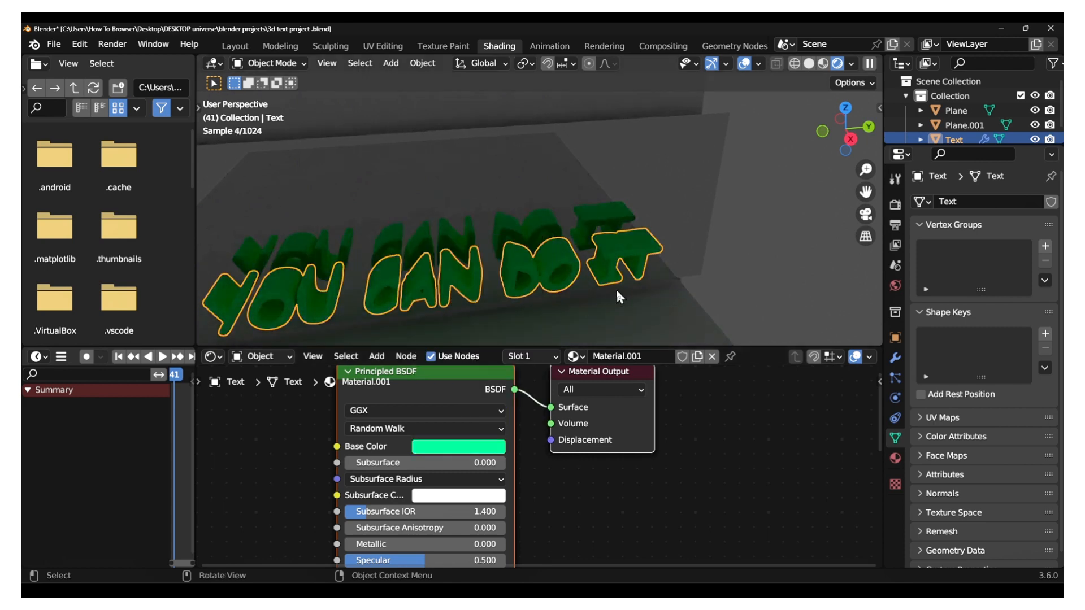
# Step: Add an area light and move it about -6.4 m in X, 14.2 m in Y and 46.3 m in Z, above the scene
pyautogui.scroll(-2, 588, 298)
pyautogui.scroll(1, 585, 299)
pyautogui.hotkey('shift', 'a')
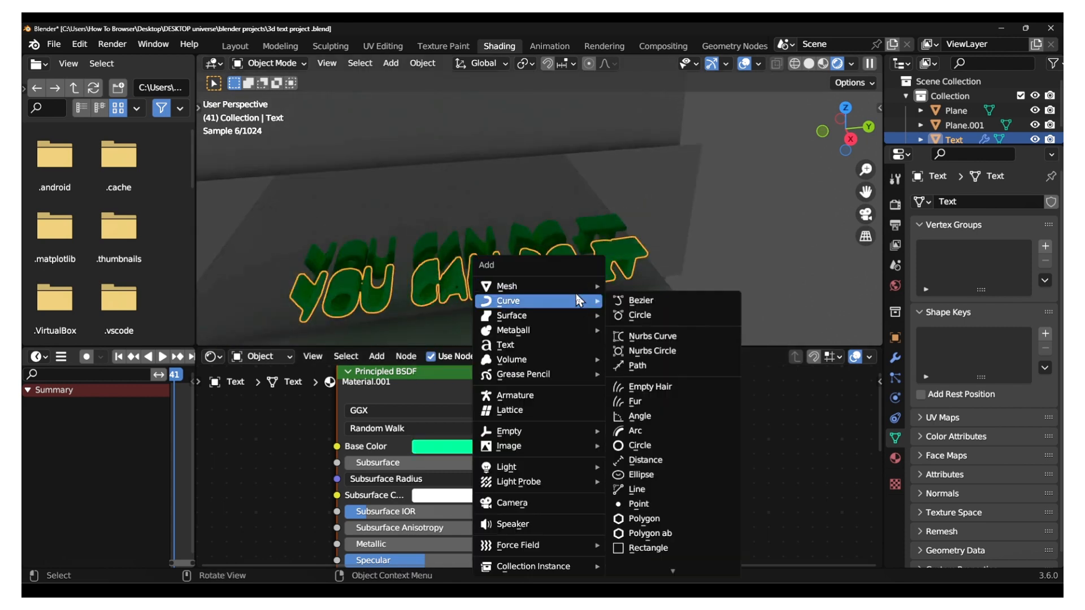
pyautogui.moveTo(537, 470)
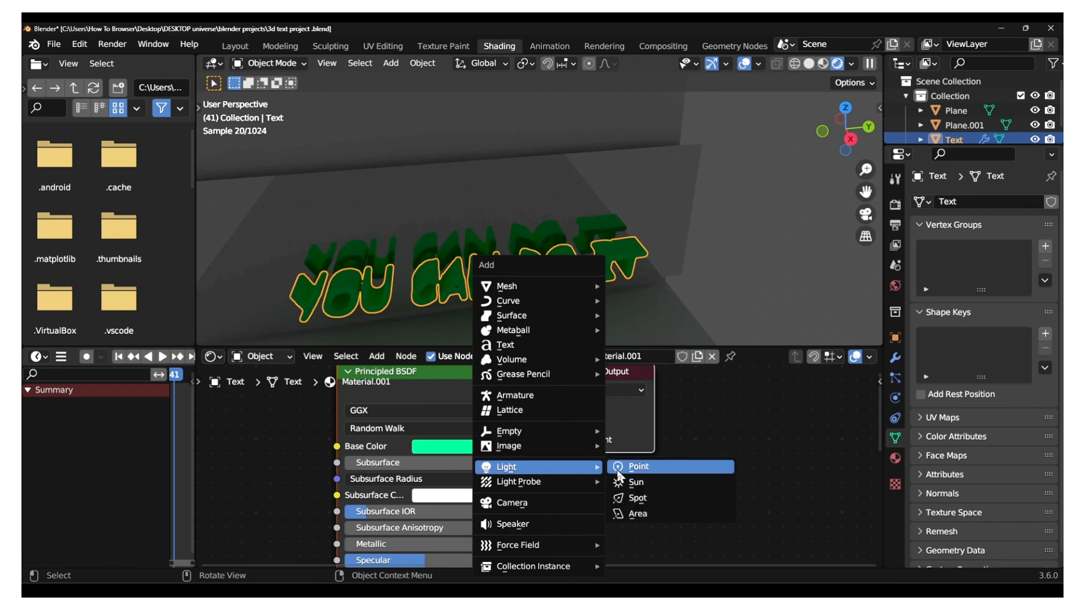
pyautogui.click(640, 514)
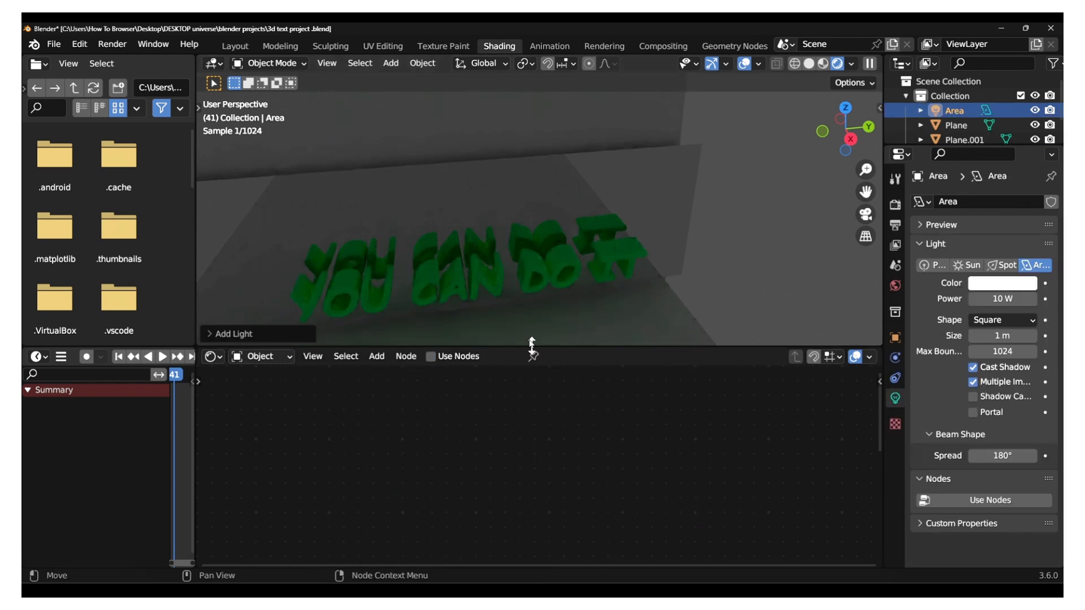
pyautogui.scroll(-3, 513, 283)
pyautogui.moveTo(514, 283); pyautogui.dragTo(568, 314, button='middle')
pyautogui.scroll(-5, 604, 270)
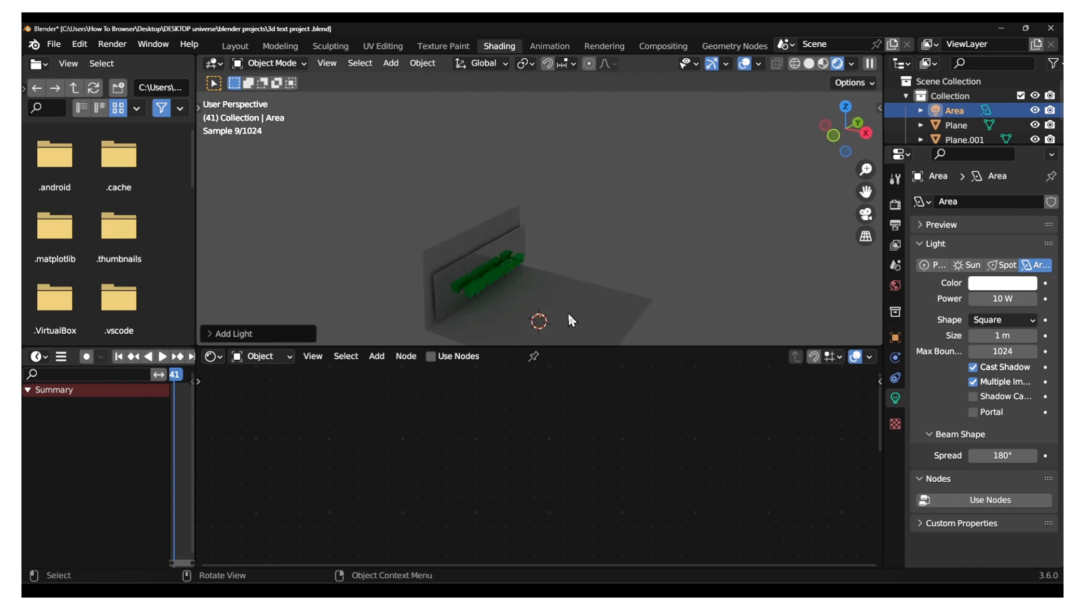
pyautogui.press('g')
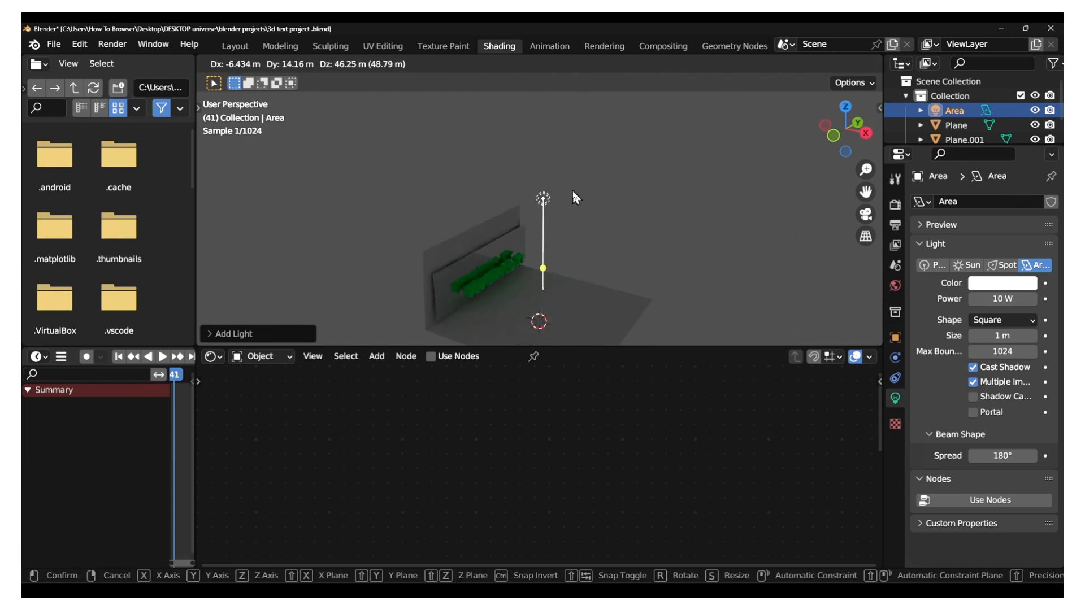
pyautogui.click(572, 191)
# Step: Enlarge the area light to about 31.2 m and raise its power to about 136.6 W
pyautogui.click(541, 272)
pyautogui.click(541, 194)
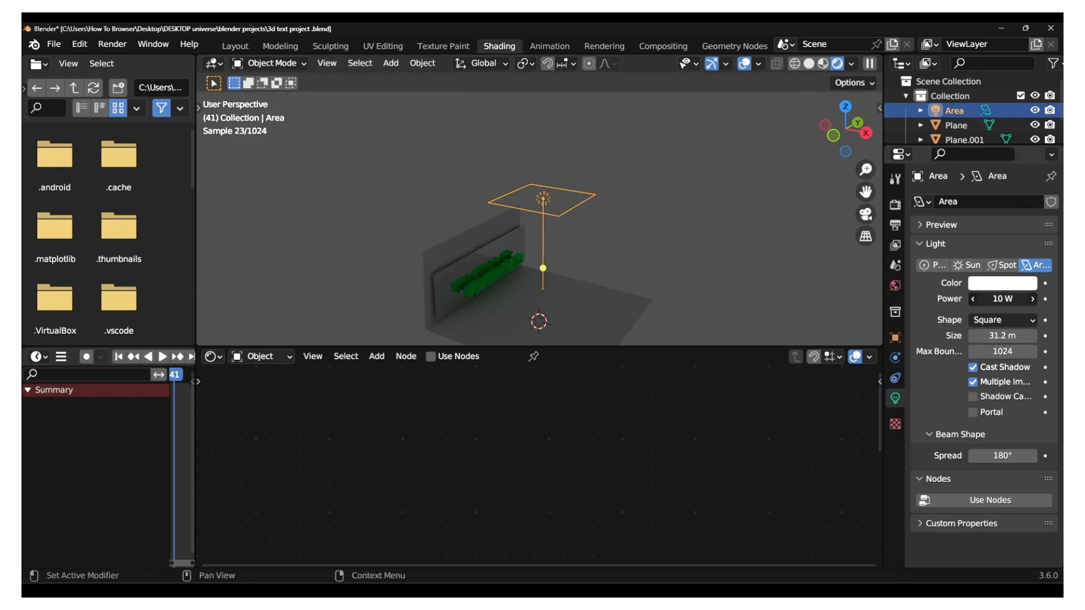
pyautogui.moveTo(1002, 298); pyautogui.dragTo(1046, 298)
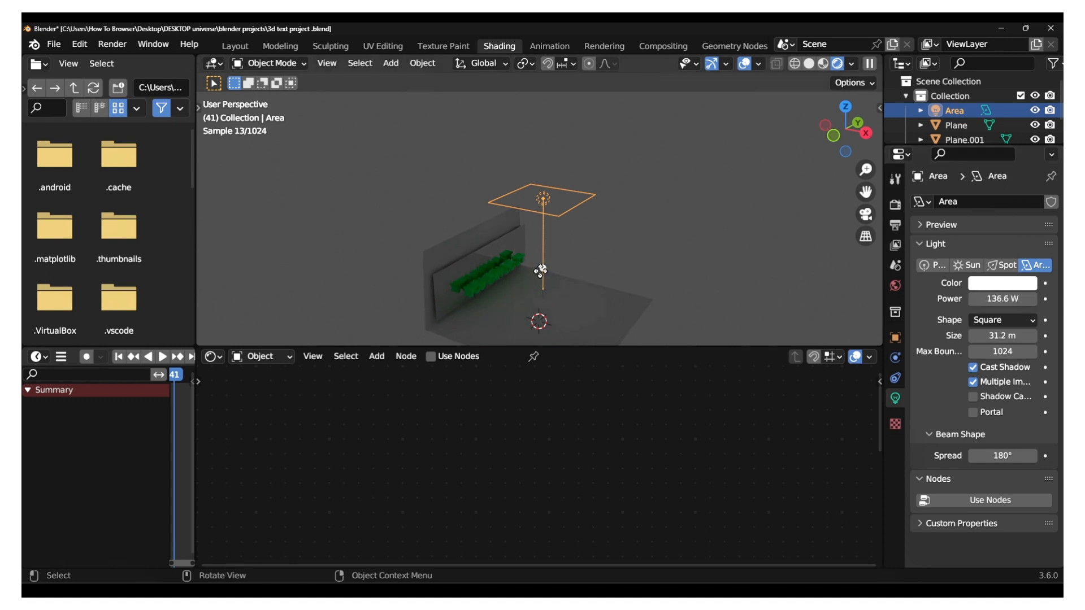
# Step: Aim the area light toward the text and mirror plane, and enlarge it to about 43.2 m
pyautogui.moveTo(540, 270); pyautogui.dragTo(489, 264)
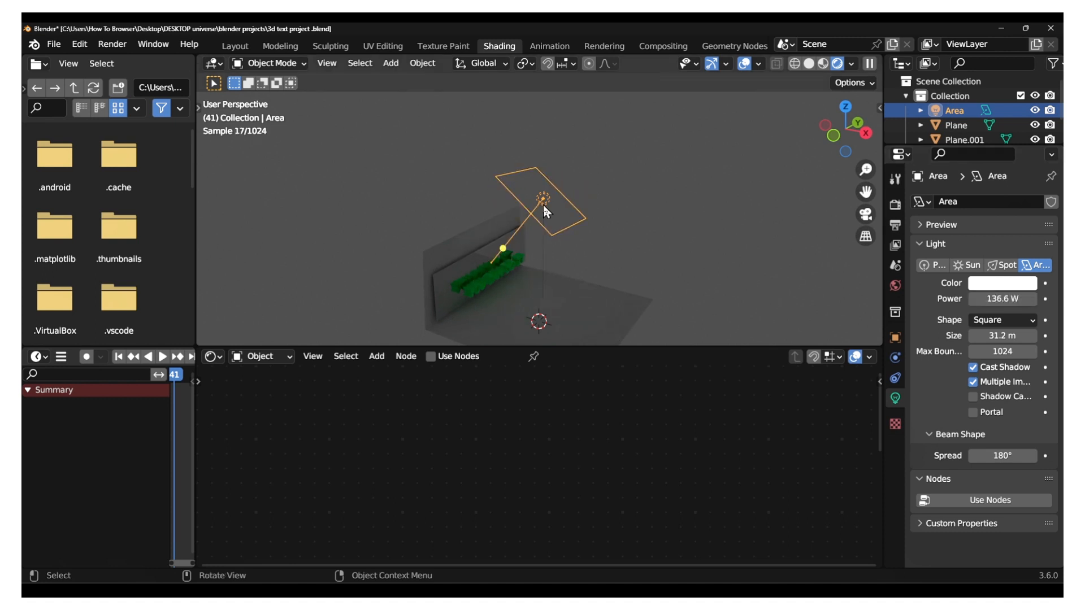
pyautogui.moveTo(565, 219); pyautogui.dragTo(501, 240, button='middle')
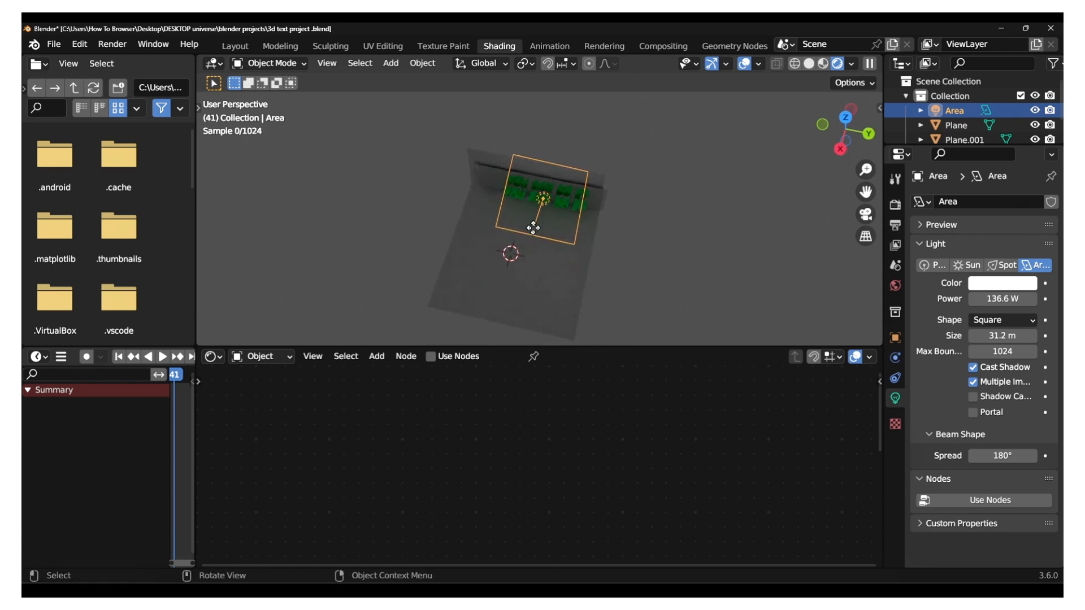
pyautogui.moveTo(532, 227); pyautogui.dragTo(512, 250)
# Step: Examine the green text's reflection in the mirror plane from closer up under the area light
pyautogui.moveTo(621, 243); pyautogui.dragTo(638, 272, button='middle')
pyautogui.scroll(7, 534, 229)
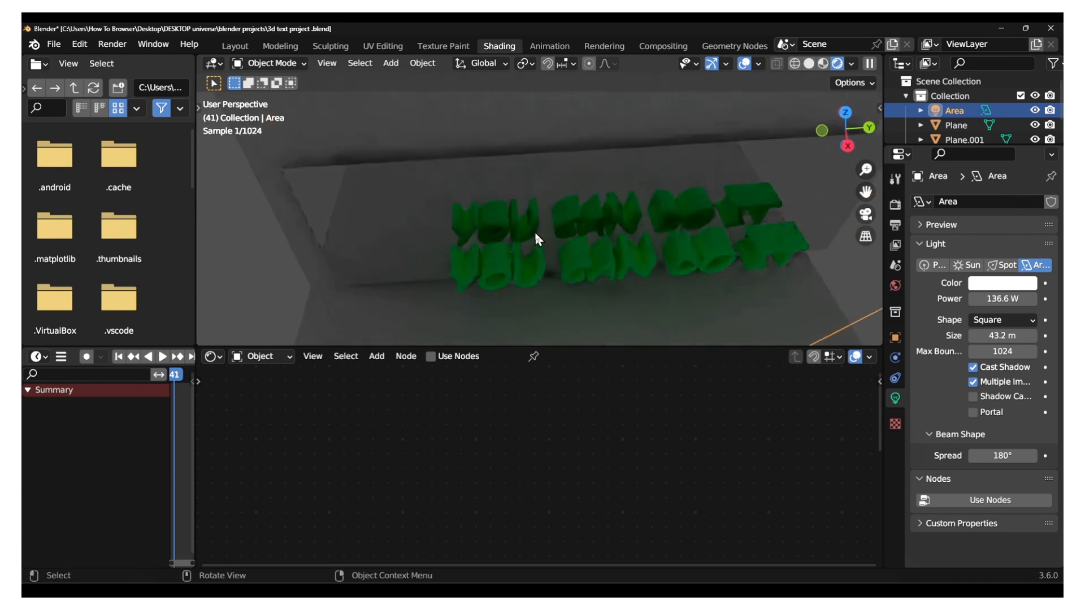
pyautogui.scroll(2, 554, 252)
pyautogui.keyDown('shift'); pyautogui.moveTo(554, 252); pyautogui.dragTo(538, 218, button='middle'); pyautogui.keyUp('shift')
pyautogui.scroll(-5, 537, 218)
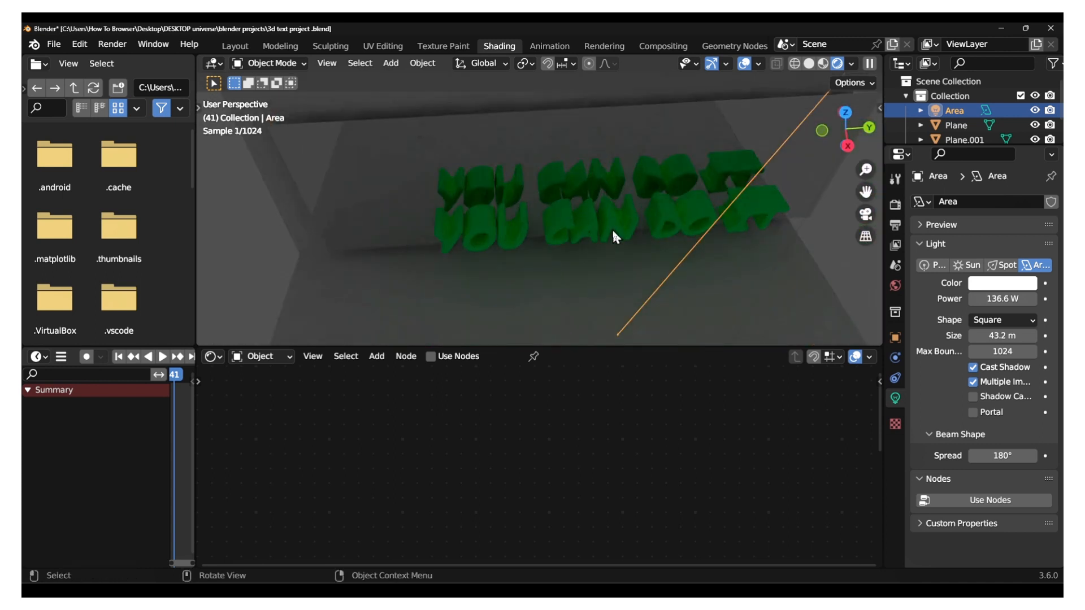
pyautogui.moveTo(612, 234); pyautogui.dragTo(605, 219, button='middle')
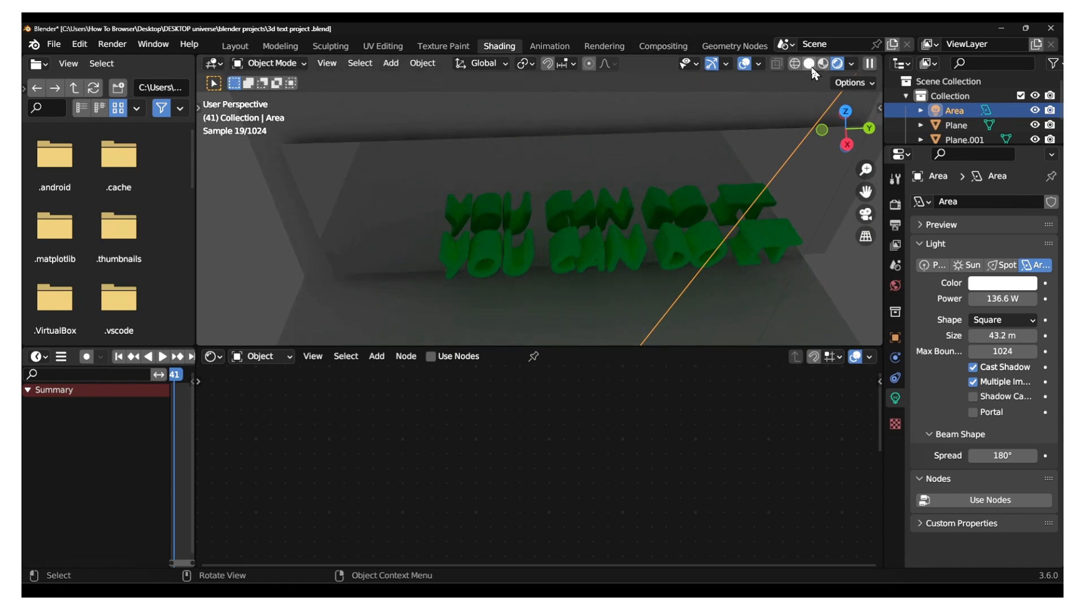
# Step: Change the scene's render engine from Cycles to Eevee and view the mirror plane
pyautogui.click(895, 206)
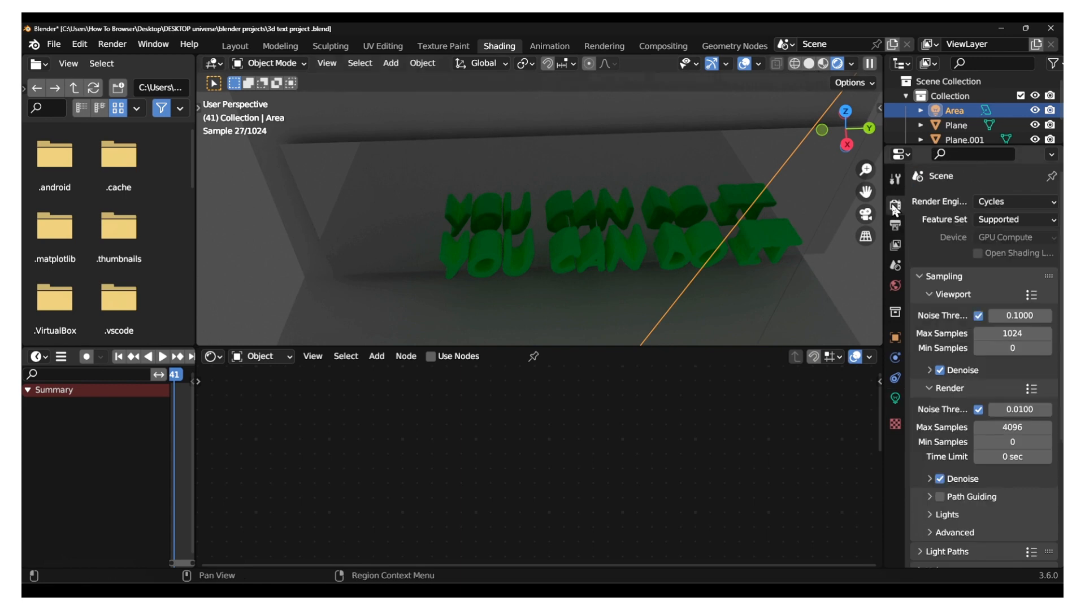
pyautogui.click(999, 219)
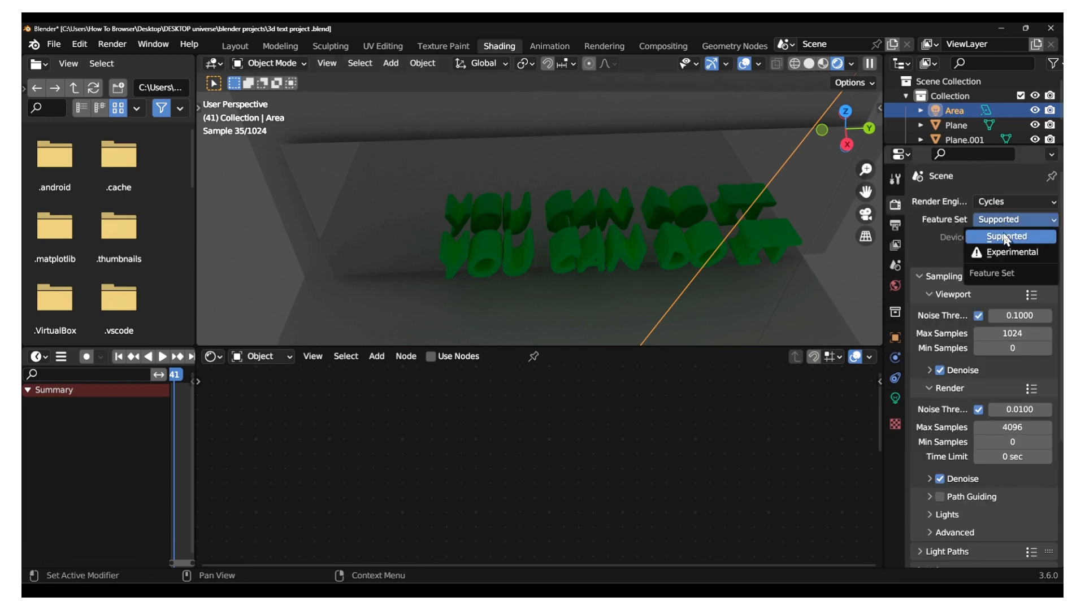
pyautogui.click(999, 221)
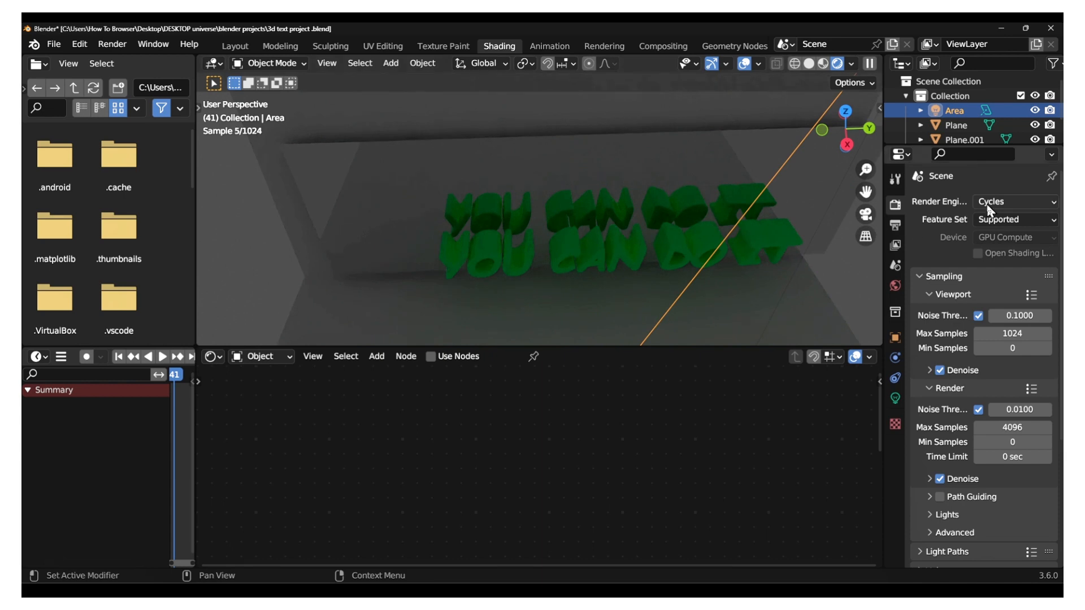
pyautogui.click(1015, 202)
pyautogui.click(1011, 220)
pyautogui.moveTo(643, 219); pyautogui.dragTo(668, 198, button='middle')
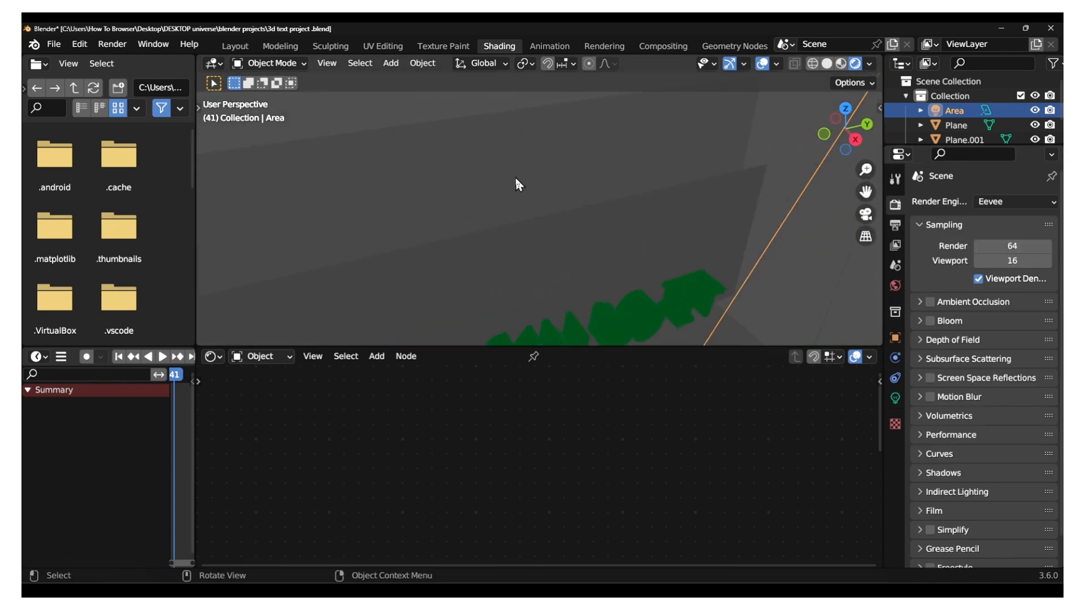
# Step: Return the viewport to solid shading and switch to the Layout workspace
pyautogui.click(813, 64)
pyautogui.click(827, 63)
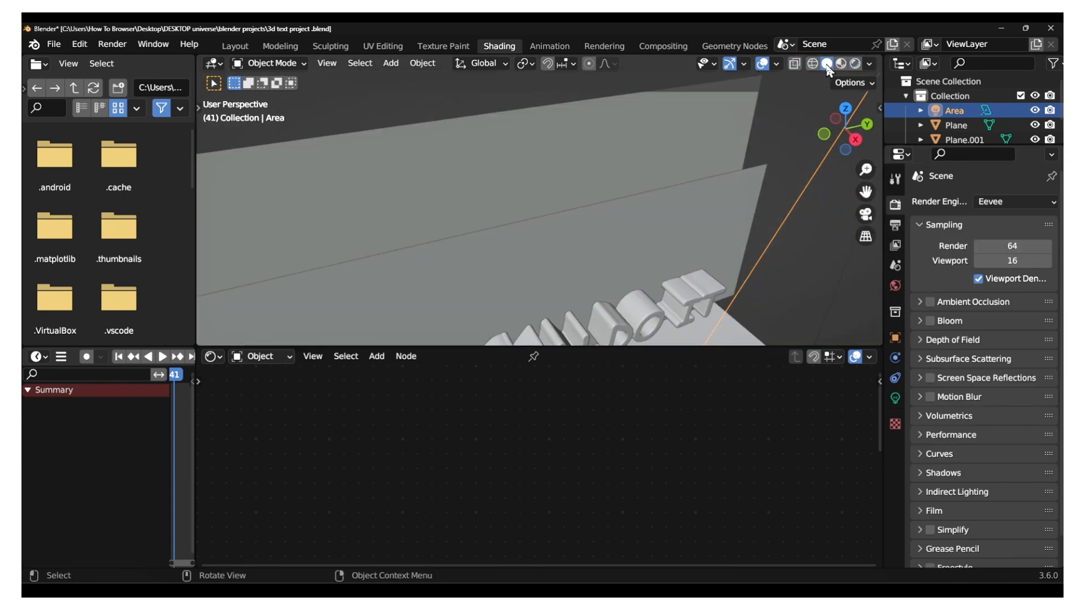
pyautogui.click(243, 47)
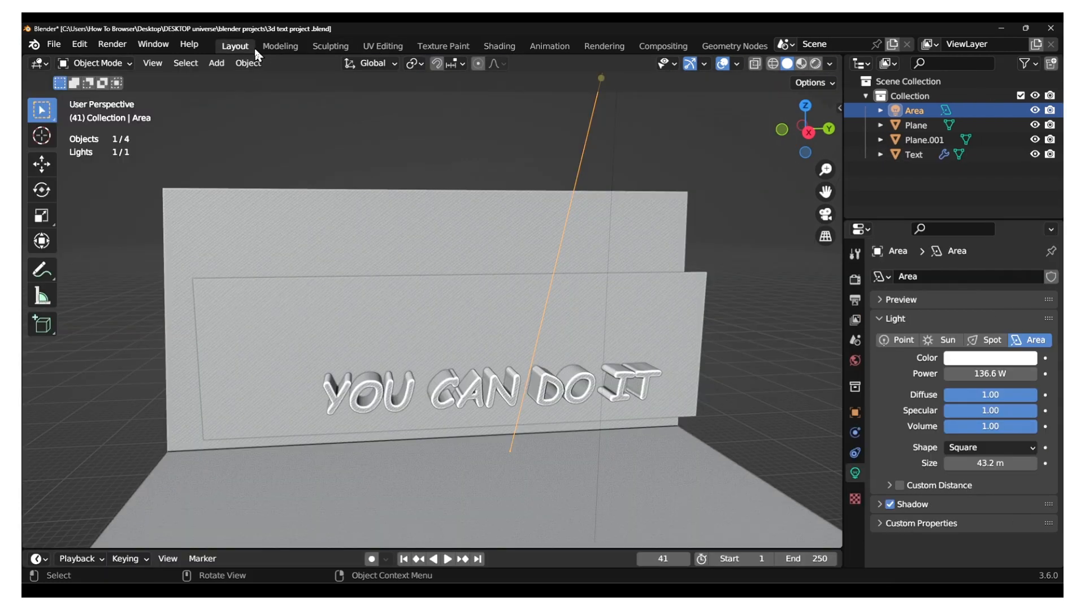
# Step: Add a Reflection Plane light probe to the scene
pyautogui.moveTo(390, 243); pyautogui.dragTo(469, 328, button='middle')
pyautogui.moveTo(415, 261)
pyautogui.mouseDown(button='middle')
pyautogui.moveTo(408, 246)
pyautogui.moveTo(405, 264)
pyautogui.moveTo(407, 245)
pyautogui.moveTo(400, 259)
pyautogui.mouseUp(button='middle')
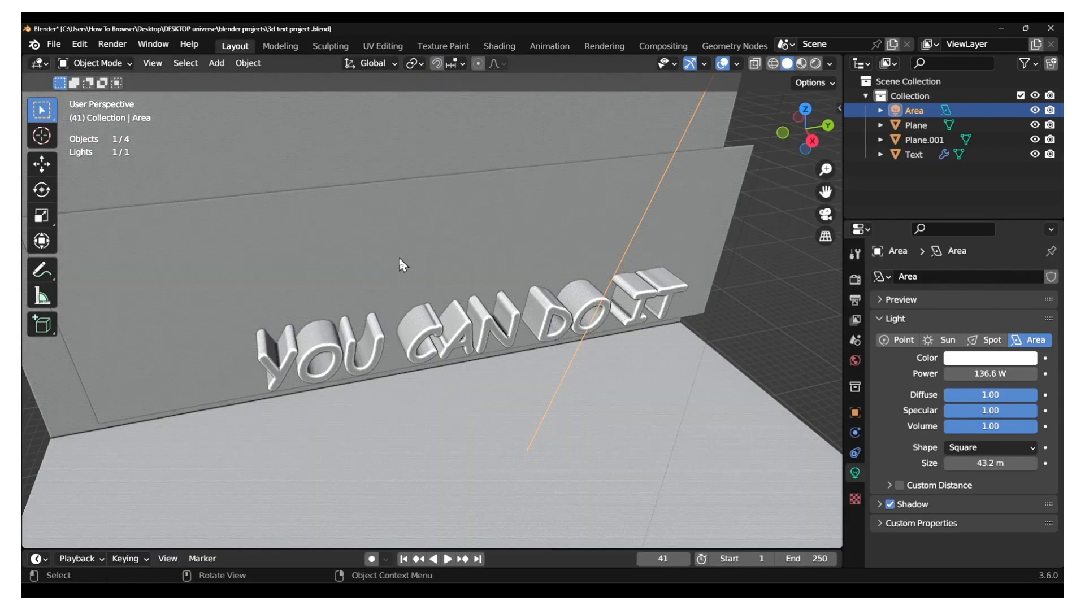
pyautogui.hotkey('shift', 'a')
pyautogui.moveTo(405, 266)
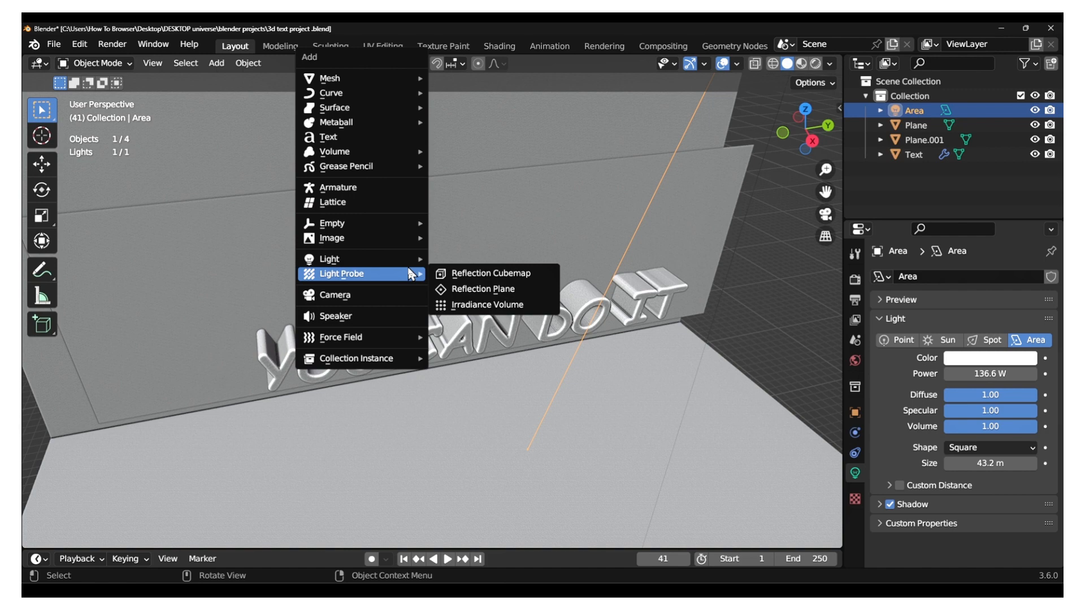
pyautogui.click(483, 289)
# Step: Move the reflection plane about -13 m in X, 2.8 m in Y and 13.2 m in Z, toward the text
pyautogui.moveTo(483, 289); pyautogui.dragTo(543, 253, button='middle')
pyautogui.scroll(-3, 521, 290)
pyautogui.scroll(-2, 521, 285)
pyautogui.press('g')
pyautogui.click(553, 226)
# Step: Scale the reflection plane uniformly by about 1.56
pyautogui.scroll(3, 513, 310)
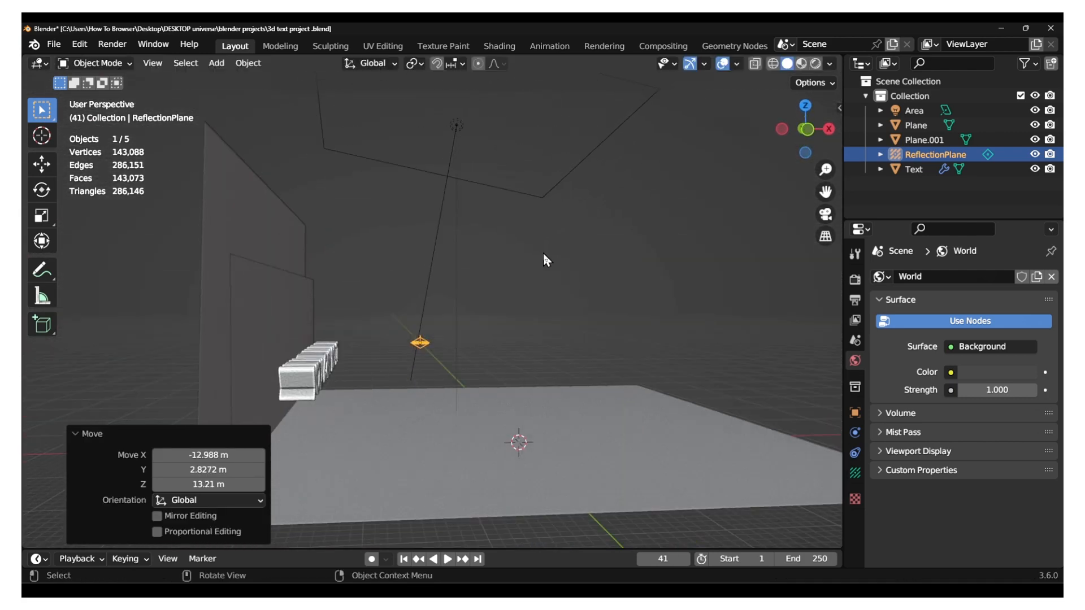
pyautogui.press('s')
pyautogui.click(645, 265)
pyautogui.scroll(3, 509, 294)
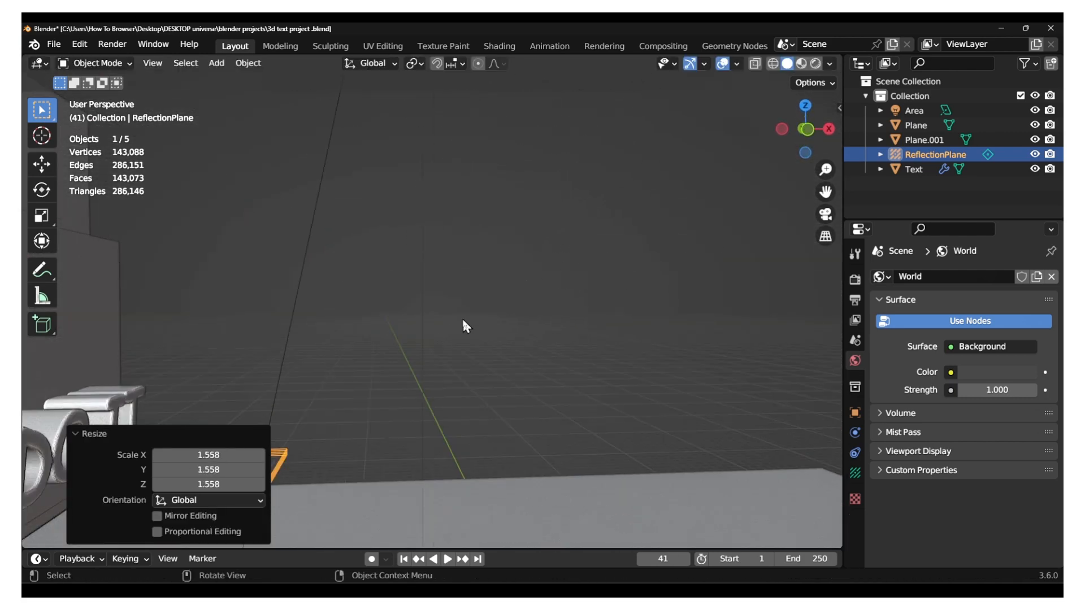
# Step: Try to rotate the reflection plane about the global Y axis
pyautogui.moveTo(462, 320); pyautogui.dragTo(442, 374, button='middle')
pyautogui.scroll(-3, 391, 364)
pyautogui.keyDown('shift'); pyautogui.moveTo(370, 375); pyautogui.dragTo(412, 353, button='middle'); pyautogui.keyUp('shift')
pyautogui.press('r')
pyautogui.press('y')
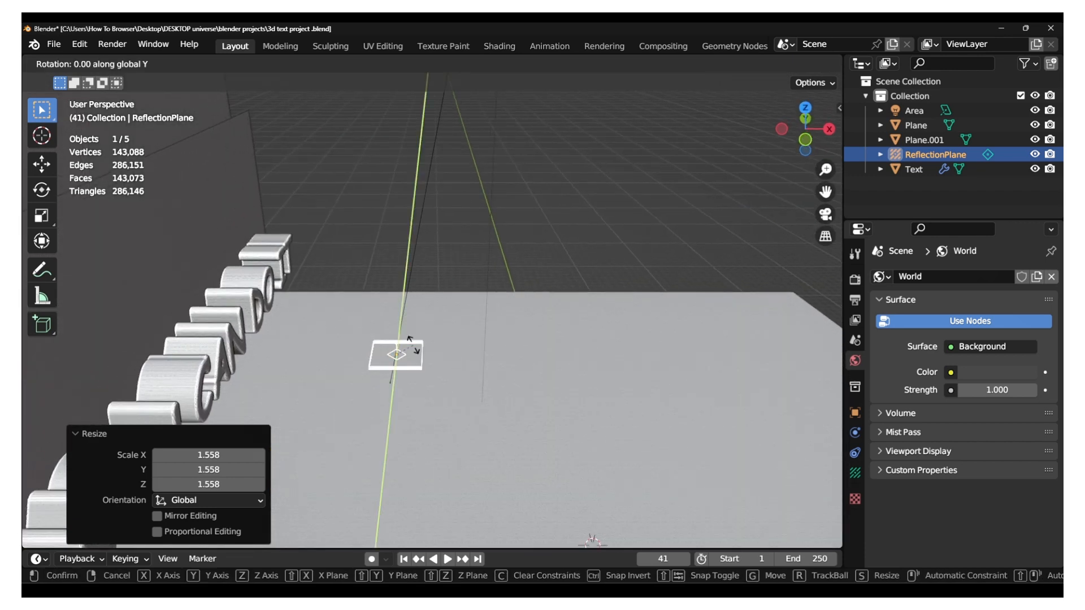
pyautogui.click(415, 352)
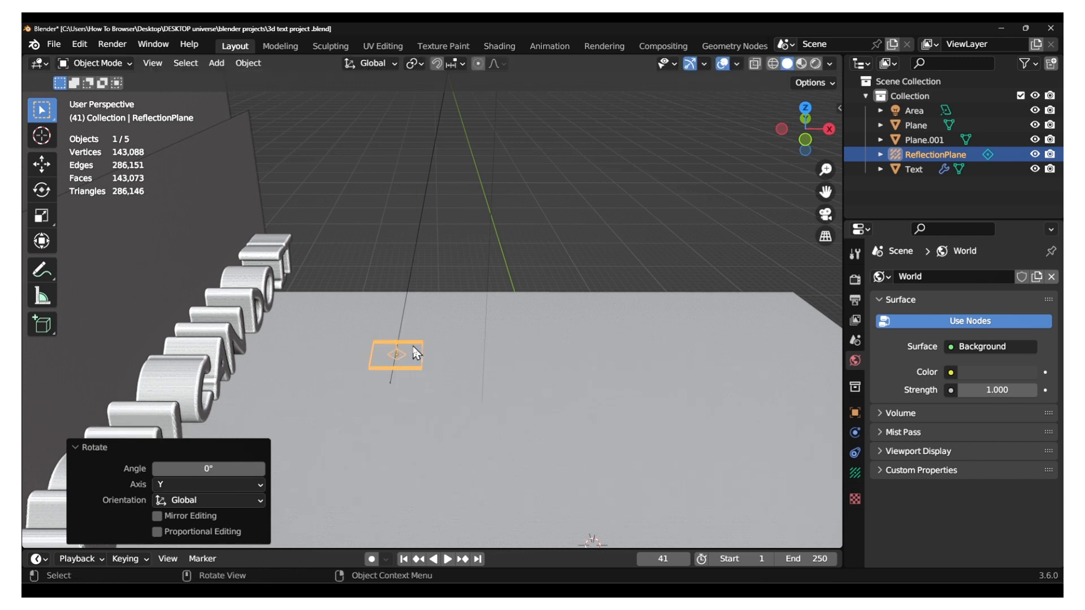
pyautogui.press('r')
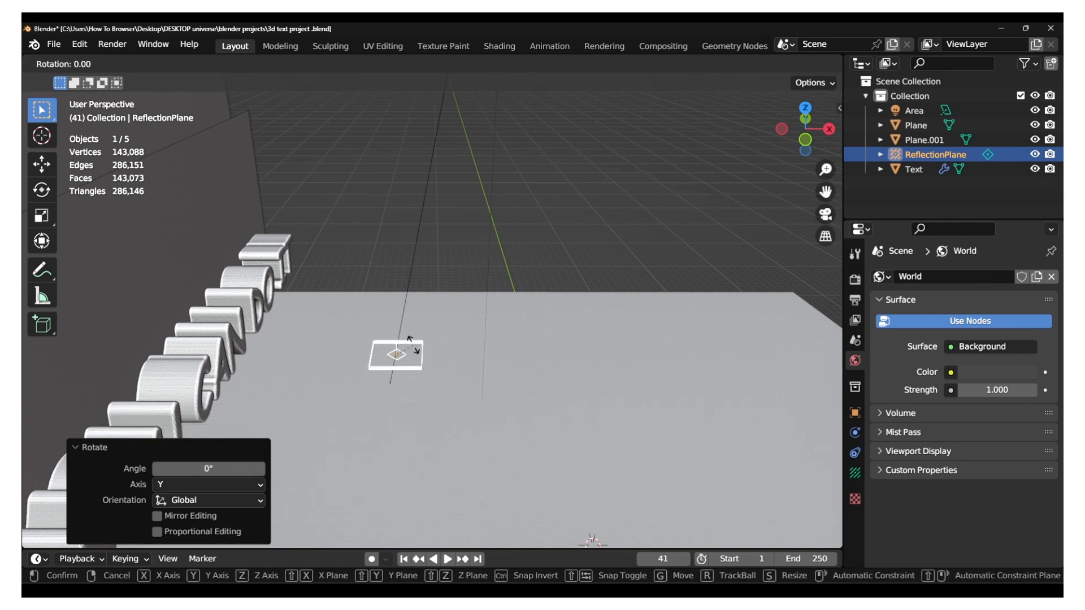
pyautogui.press('0')
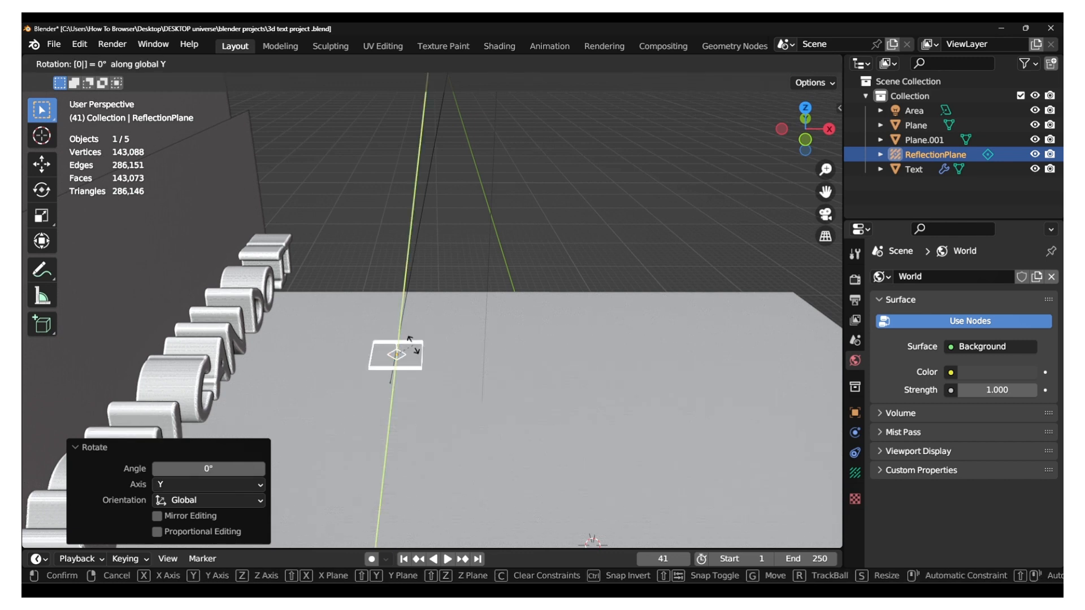
pyautogui.press('y')
pyautogui.click(416, 352)
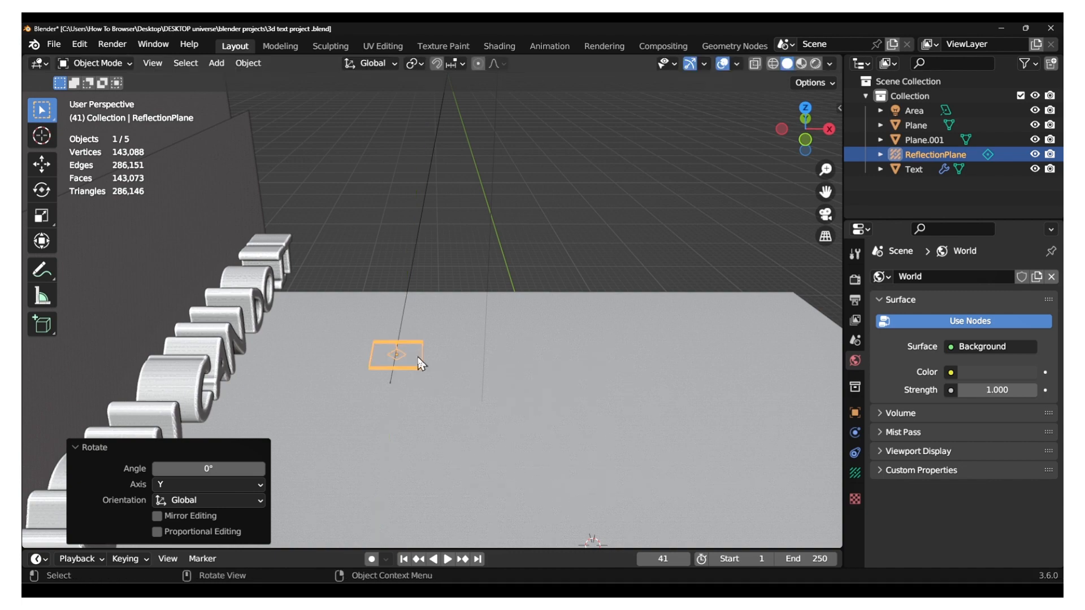
# Step: Move the reflection plane about -13 m in X, 2 m in Y and 4.1 m in Z, above the text
pyautogui.press('g')
pyautogui.click(145, 281)
pyautogui.moveTo(207, 298); pyautogui.dragTo(358, 232, button='middle')
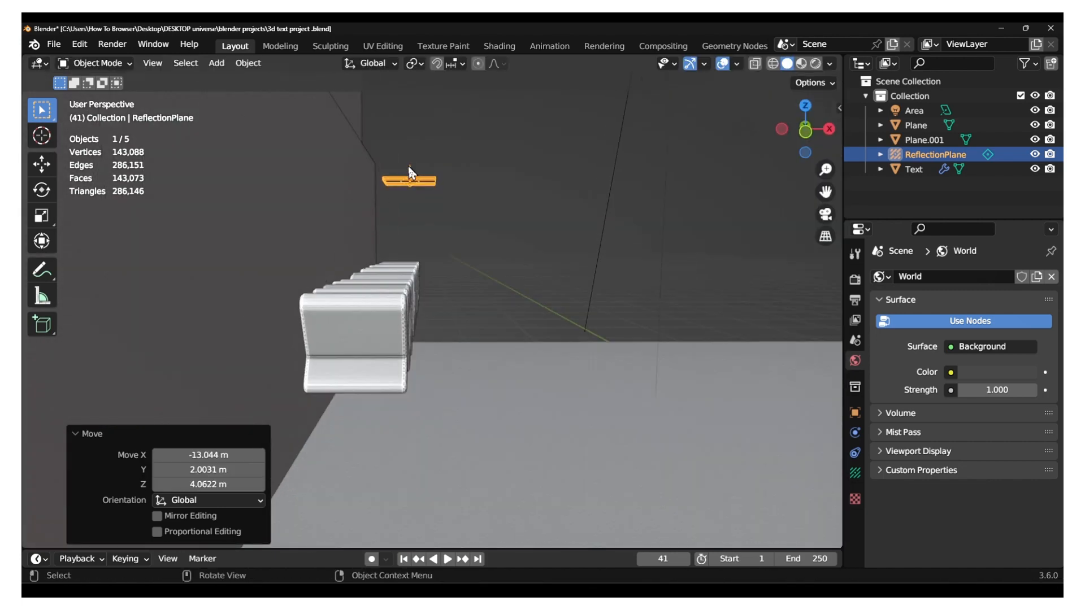
pyautogui.moveTo(380, 151); pyautogui.dragTo(466, 247)
# Step: Rotate the reflection plane upright by about 90.8° in the view and move it about -5 m in X, 0.5 m in Y and -3.1 m in Z
pyautogui.press('r')
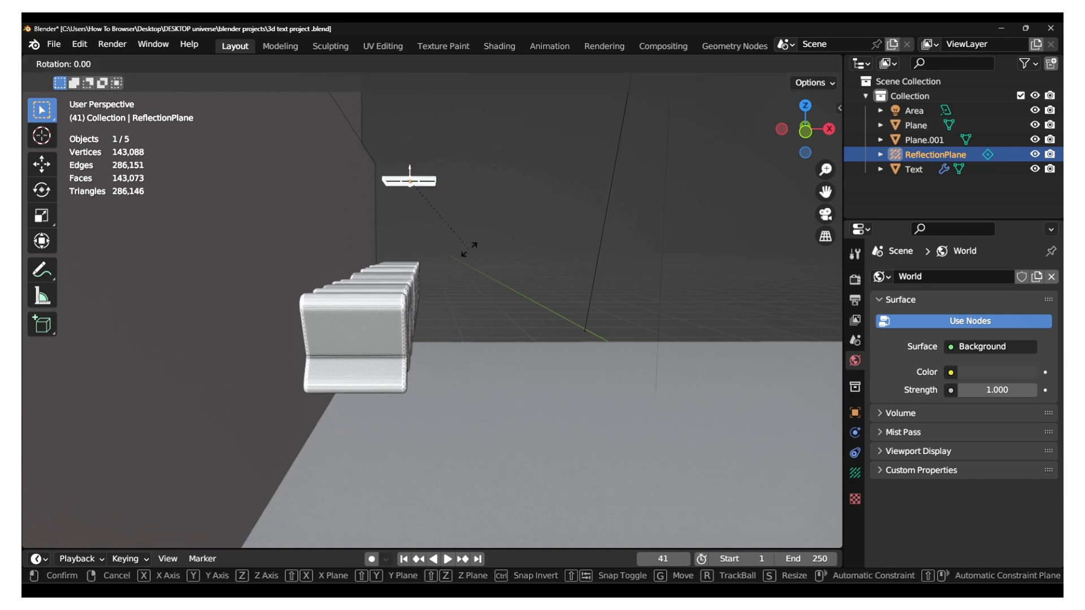
pyautogui.click(347, 232)
pyautogui.moveTo(347, 231); pyautogui.dragTo(446, 200, button='middle')
pyautogui.press('g')
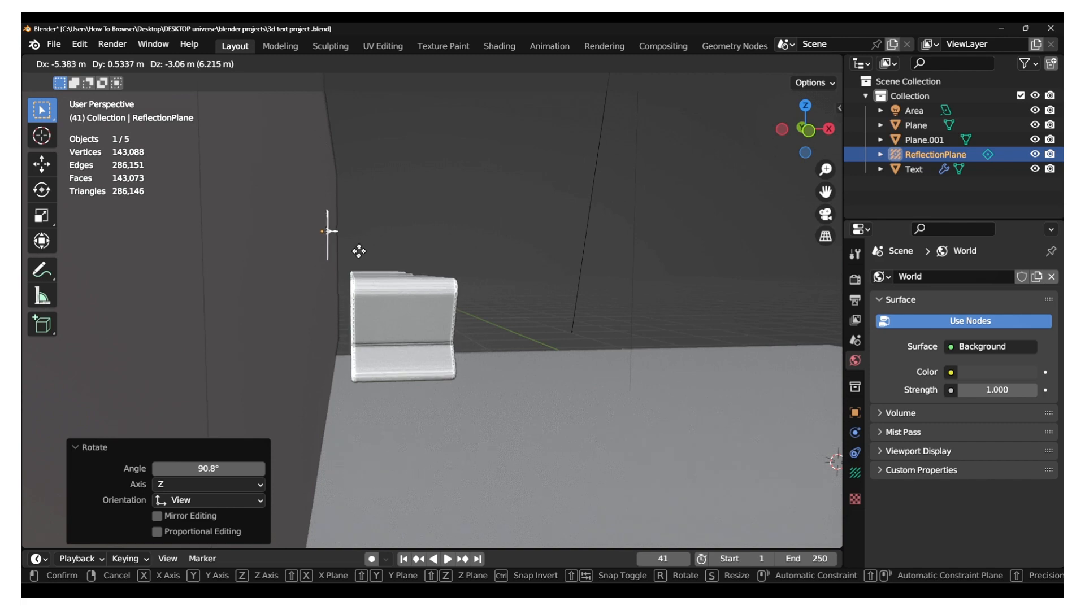
pyautogui.click(365, 254)
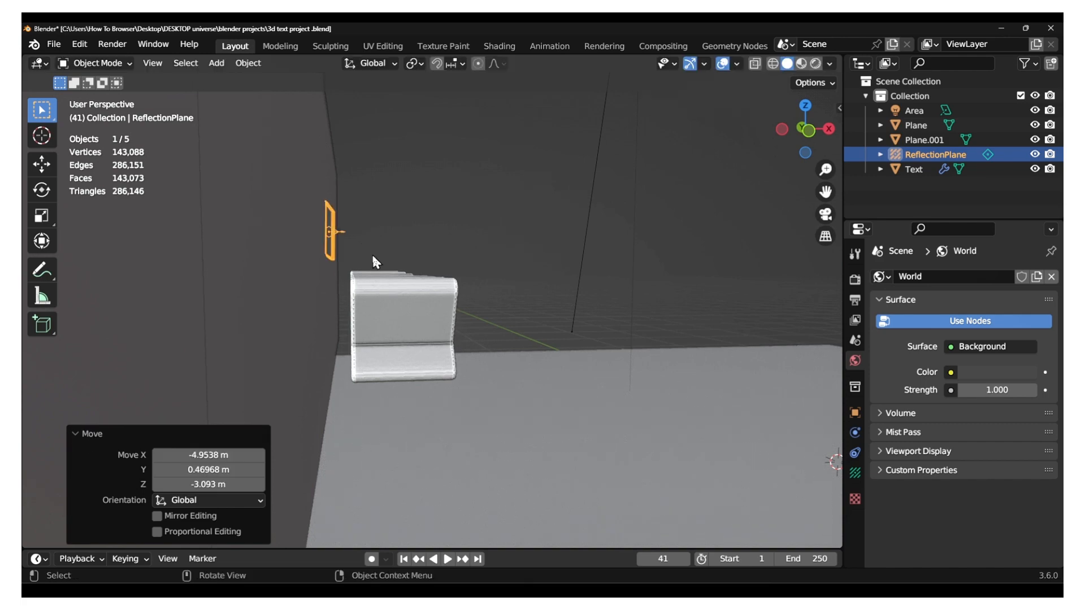
# Step: Enlarge the reflection plane and move it about 0.6 m in X, 1 m in Y and -0.3 m in Z
pyautogui.press('s')
pyautogui.click(436, 305)
pyautogui.moveTo(436, 306); pyautogui.dragTo(458, 289, button='middle')
pyautogui.press('g')
pyautogui.click(362, 319)
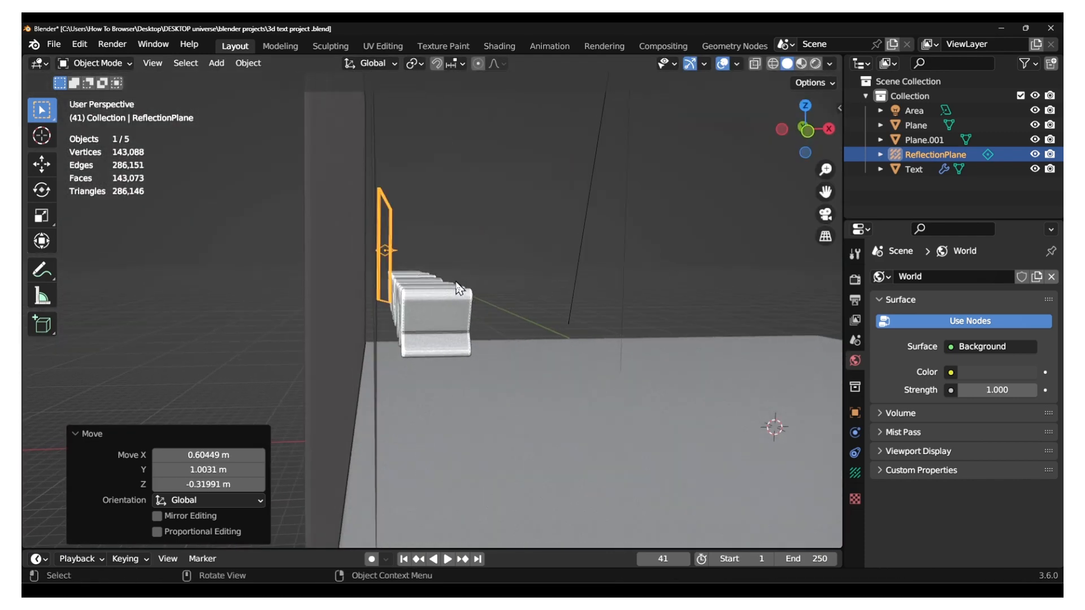
# Step: Shift the reflection plane about 0.45 m in X and 0.18 m in Z, and scale it uniformly by about 3.67
pyautogui.press('g')
pyautogui.click(463, 285)
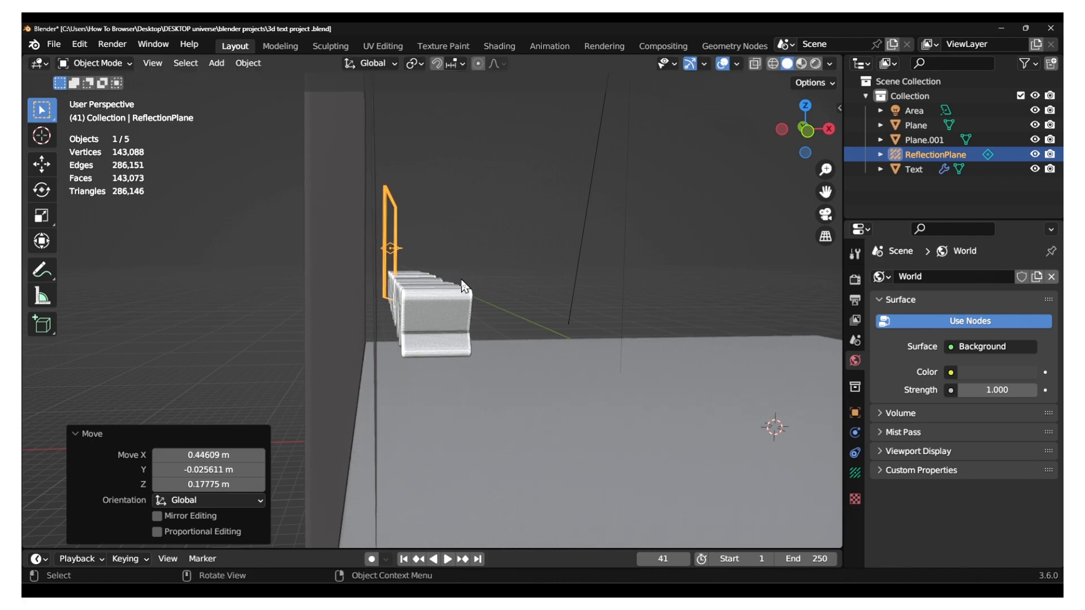
pyautogui.press('s')
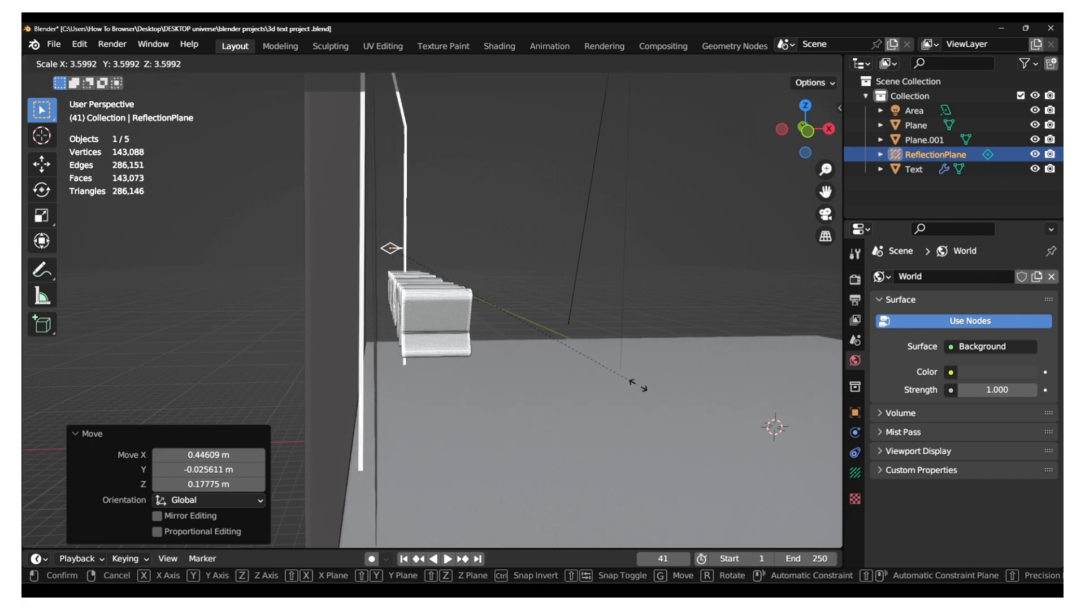
pyautogui.click(641, 389)
# Step: Move the reflection plane down behind the text, close to the mirror plane
pyautogui.moveTo(565, 333); pyautogui.dragTo(246, 339, button='middle')
pyautogui.press('g')
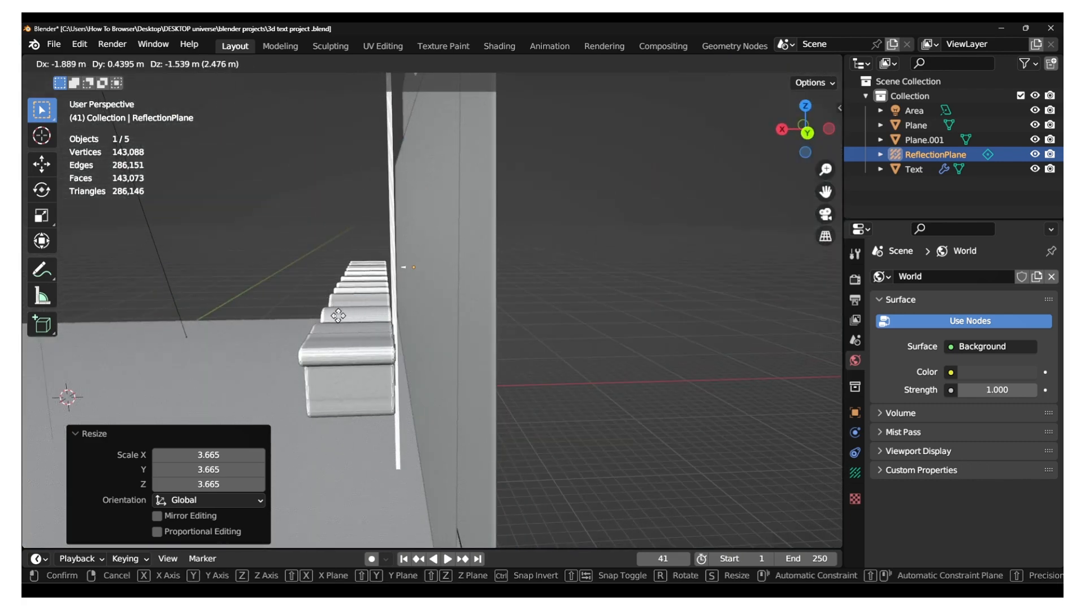
pyautogui.click(361, 327)
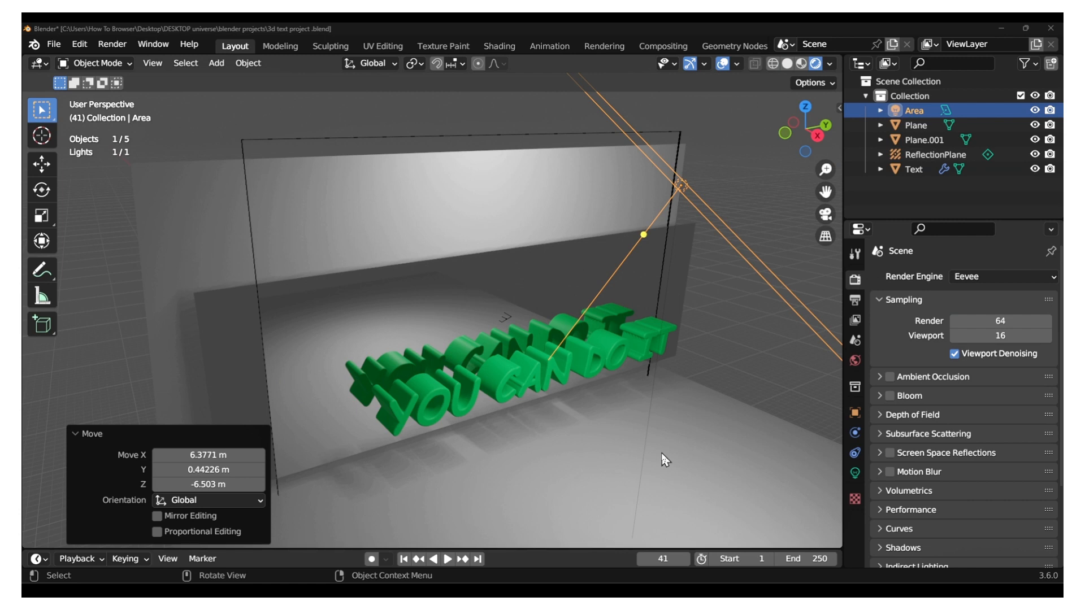
# Step: Examine from the side how the reflection plane sits relative to the mirror plane, selecting each in turn
pyautogui.moveTo(661, 453); pyautogui.dragTo(571, 356, button='middle')
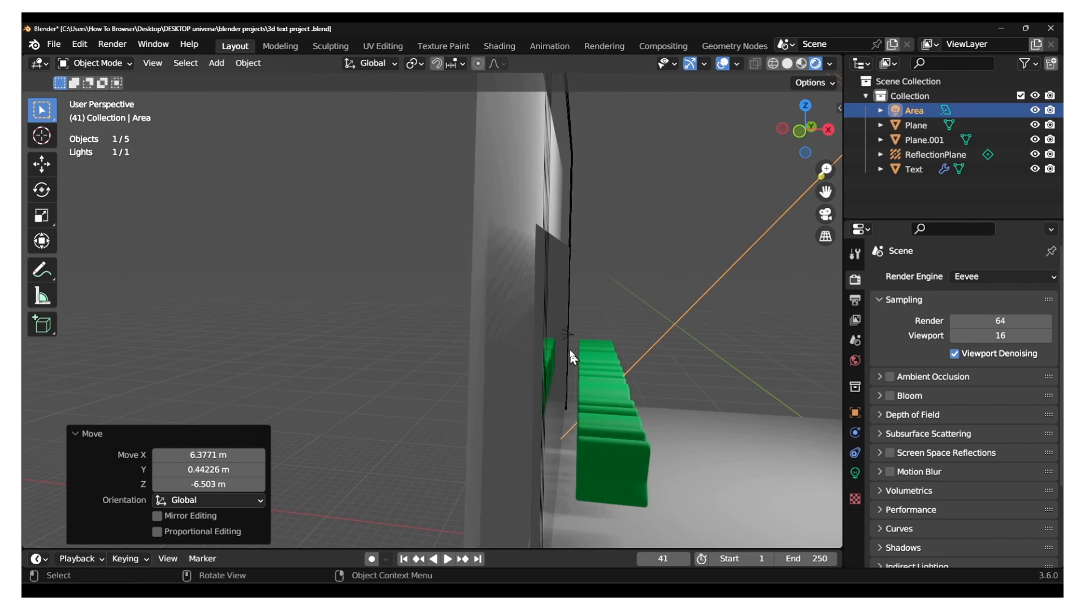
pyautogui.click(546, 223)
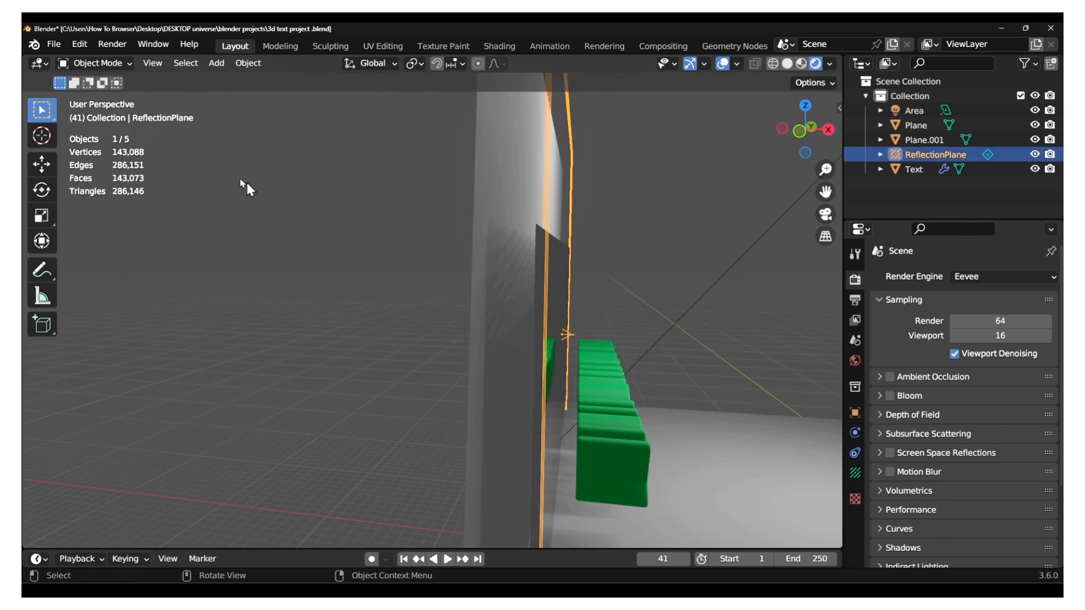
pyautogui.moveTo(558, 260); pyautogui.dragTo(554, 315, button='middle')
pyautogui.scroll(3, 567, 263)
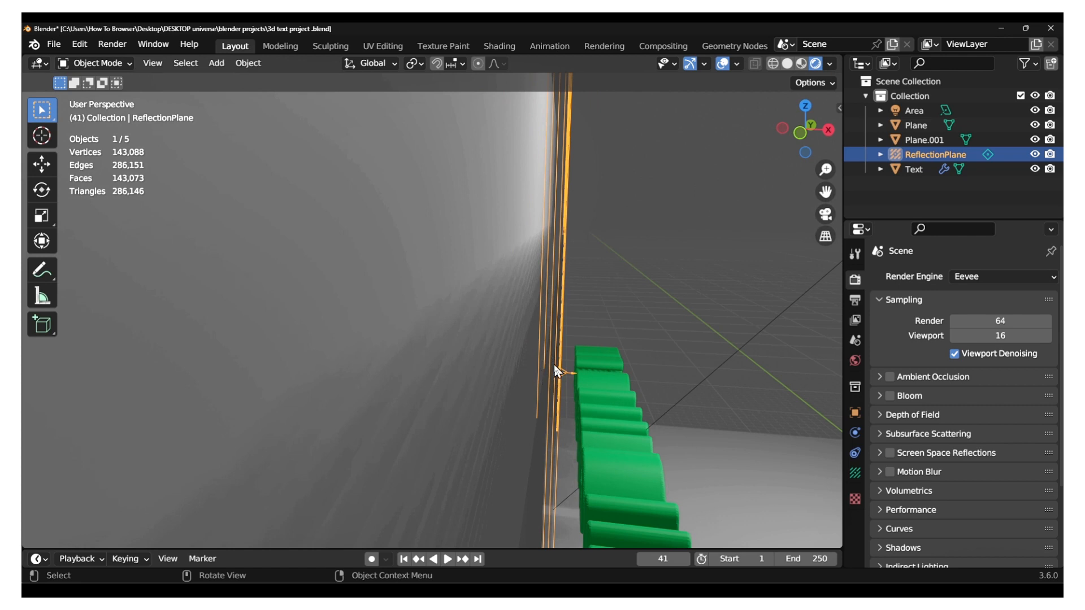
pyautogui.click(547, 406)
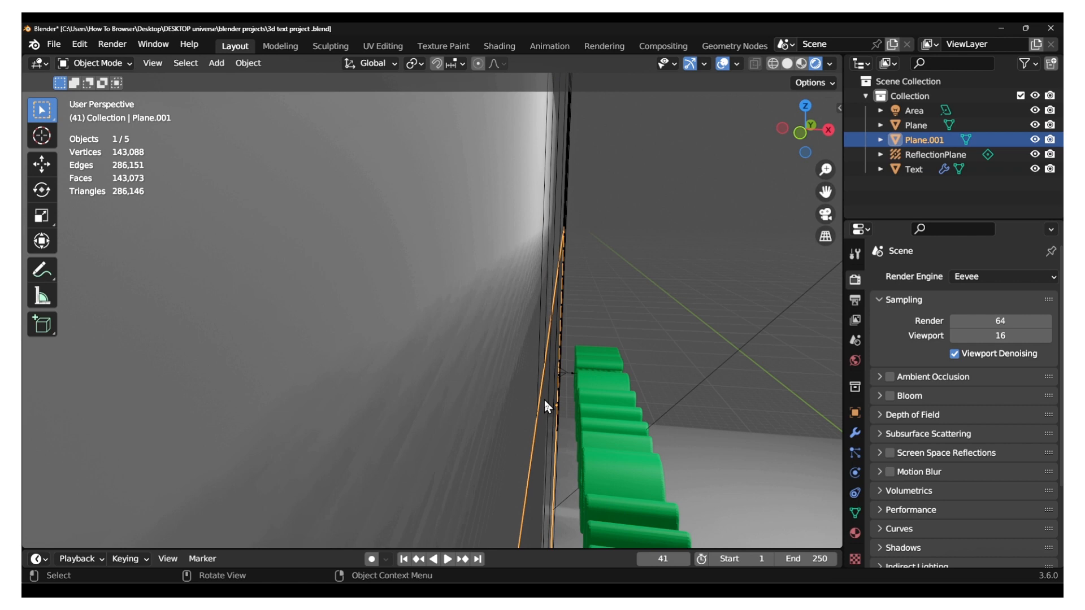
pyautogui.hotkey('ctrl', 'a')
pyautogui.click(518, 268)
pyautogui.hotkey('shift', 'a')
pyautogui.moveTo(525, 284)
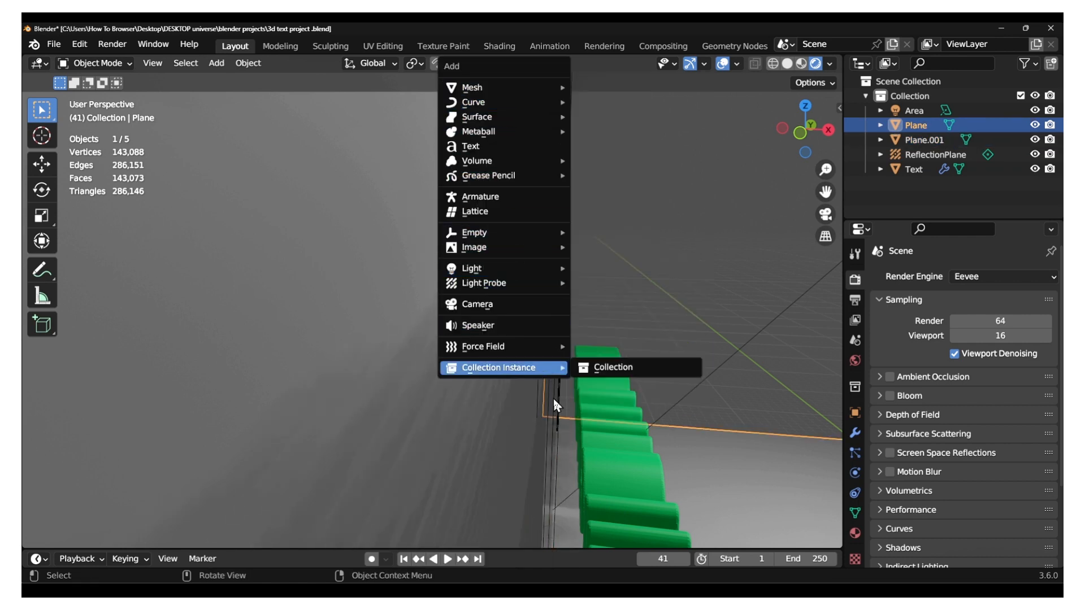
pyautogui.press('Escape')
# Step: Select the reflection plane again and examine the mirror from behind and the text's reflection up close
pyautogui.click(561, 363)
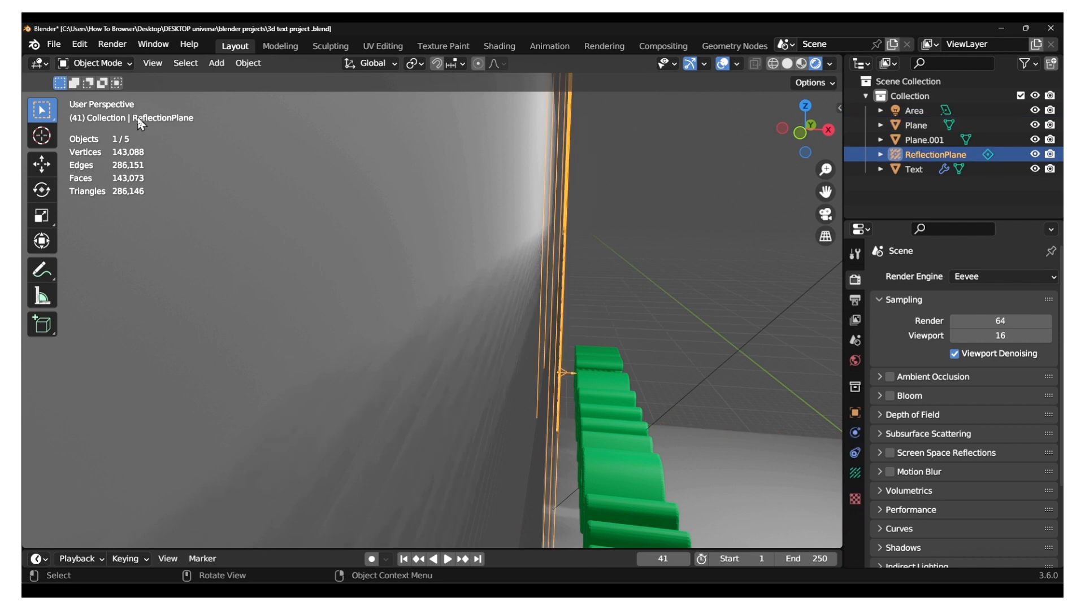
pyautogui.moveTo(557, 371); pyautogui.dragTo(631, 266, button='middle')
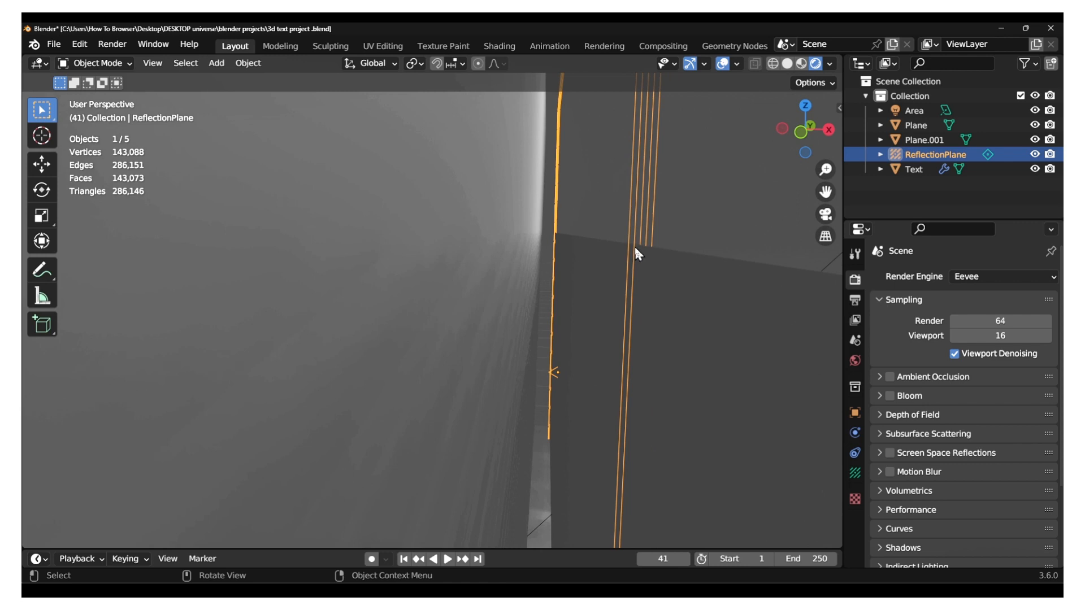
pyautogui.moveTo(654, 261); pyautogui.dragTo(540, 348, button='middle')
pyautogui.scroll(2, 547, 391)
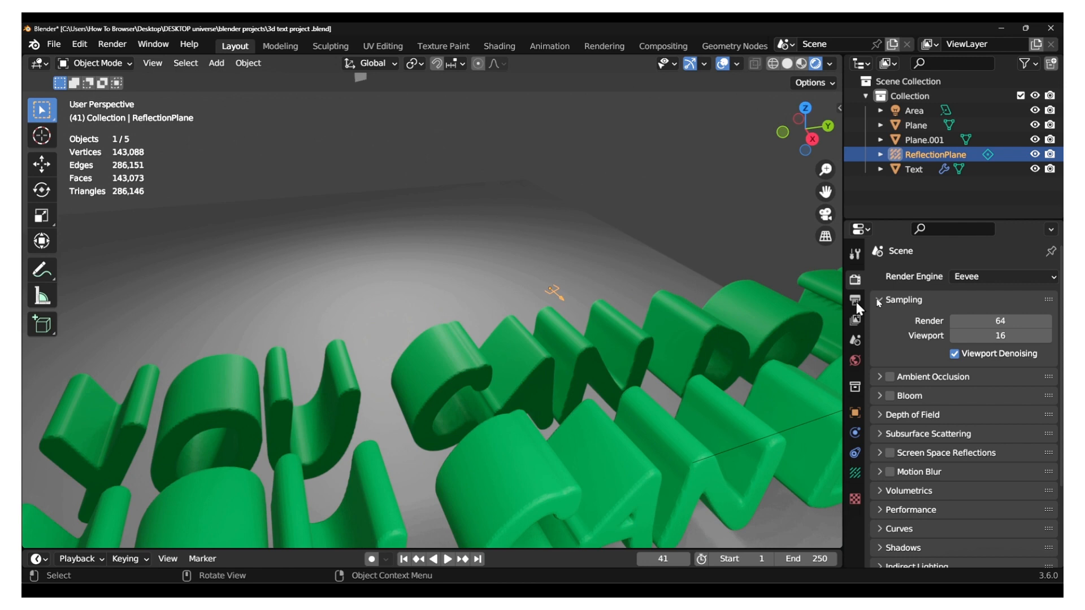
# Step: Compare the text's mirror reflection in Cycles and Eevee by switching the render engine, and leave it on Eevee
pyautogui.click(1020, 280)
pyautogui.click(972, 293)
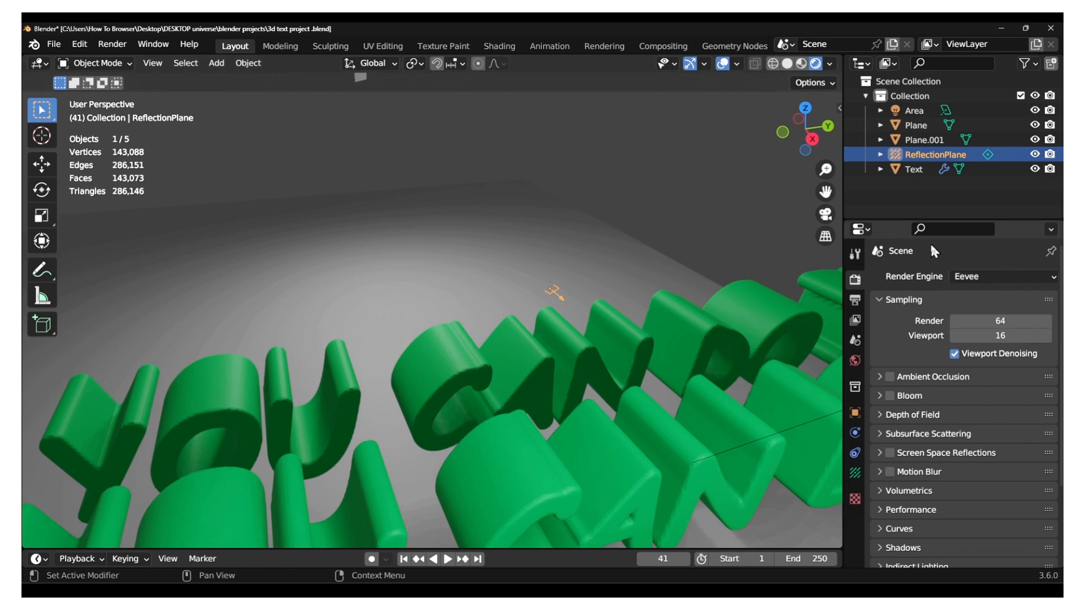
pyautogui.click(970, 279)
pyautogui.click(969, 324)
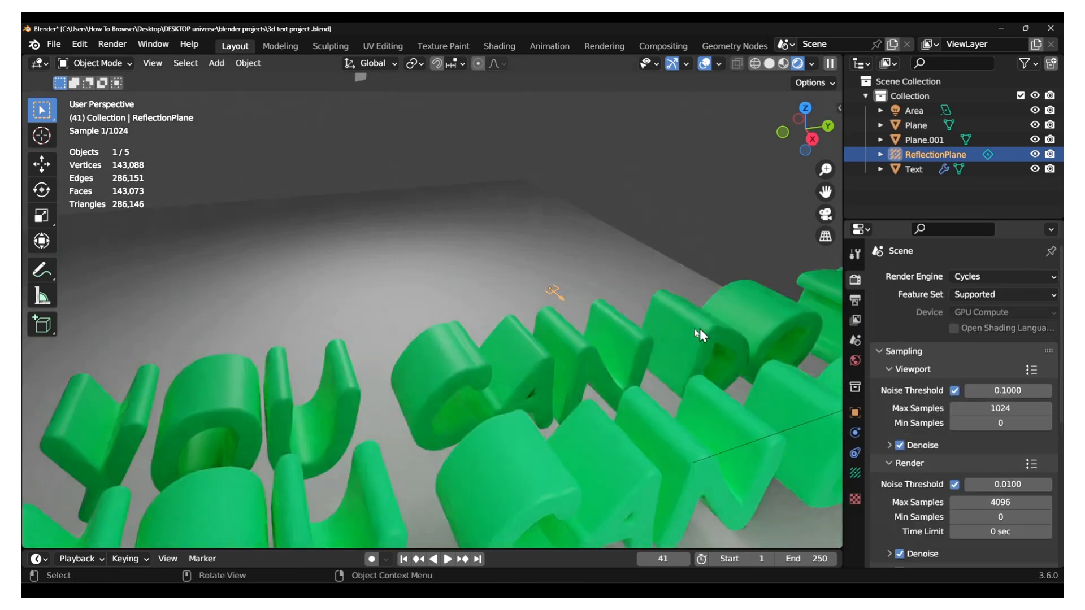
pyautogui.click(973, 277)
pyautogui.click(979, 295)
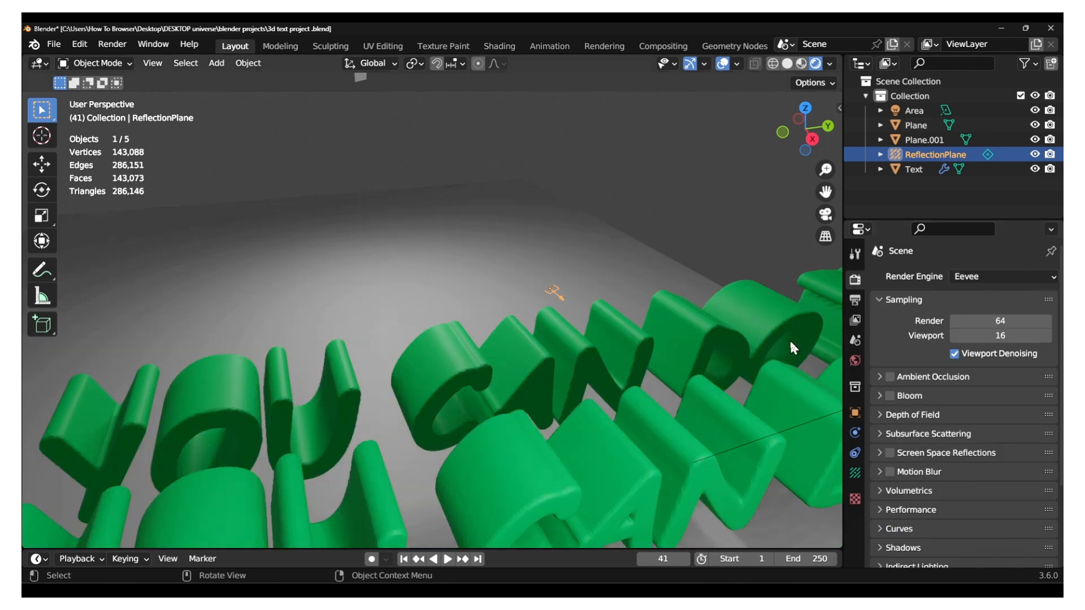
pyautogui.scroll(-2, 580, 366)
pyautogui.scroll(-1, 565, 362)
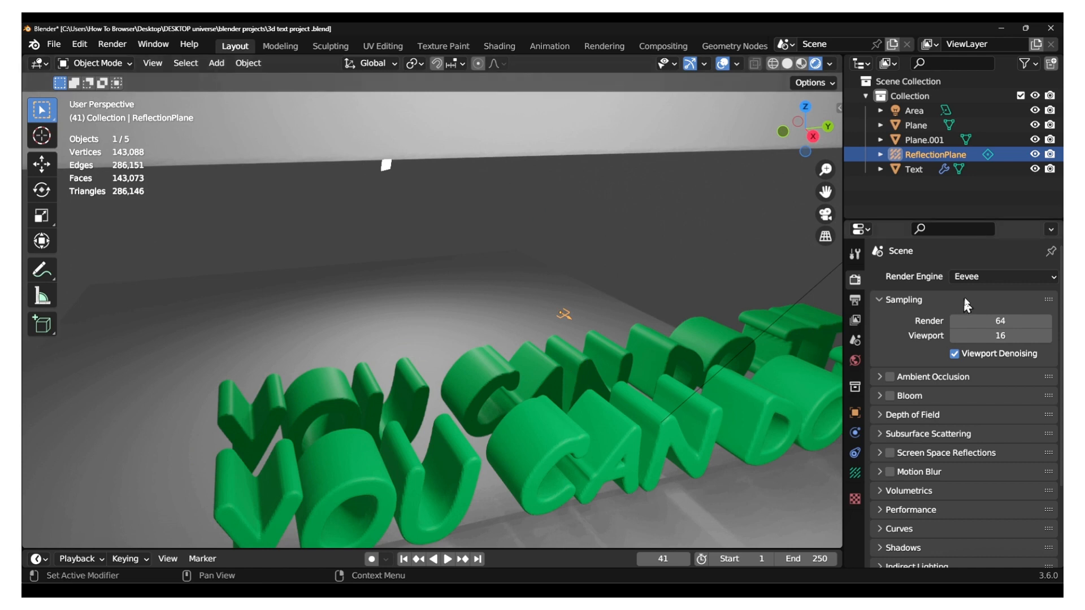
pyautogui.click(975, 277)
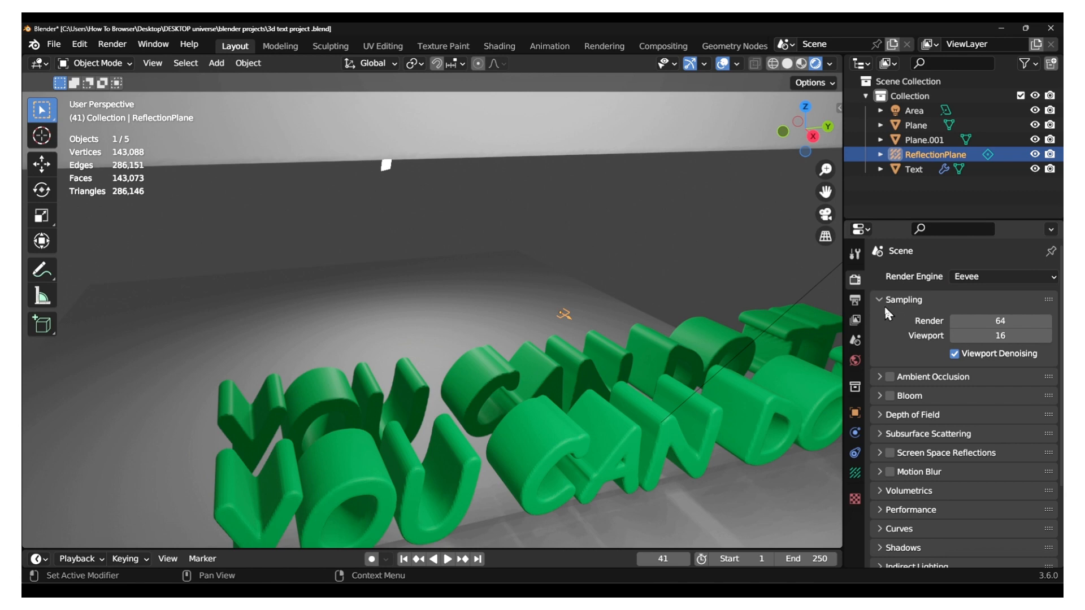